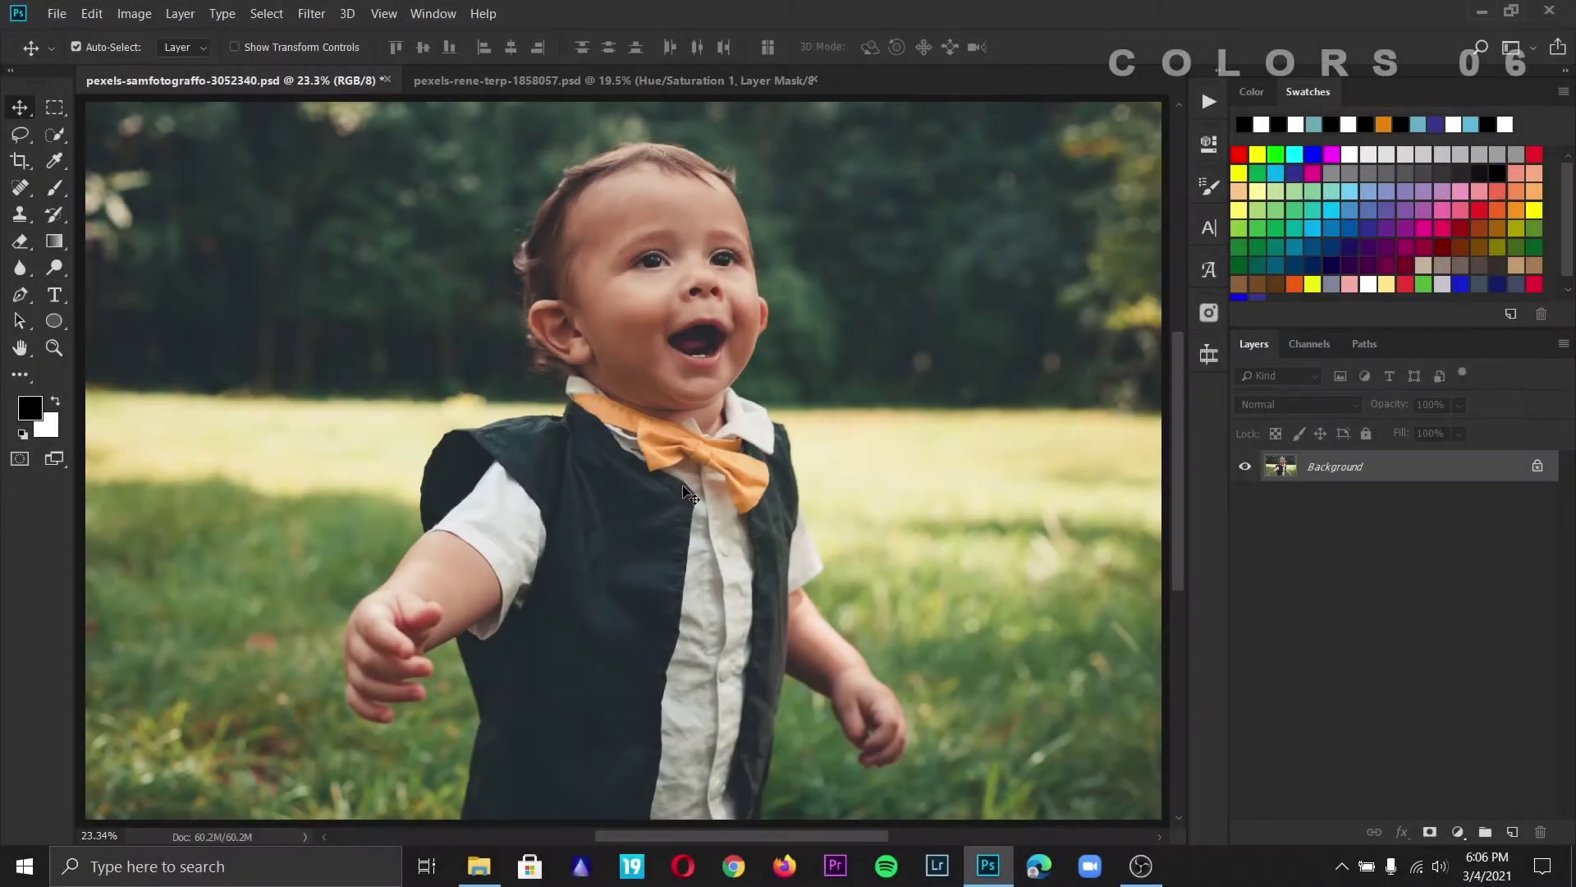
- With Quick Selection, select the child's arm, hand, vest and shirt
left_click(54, 135)
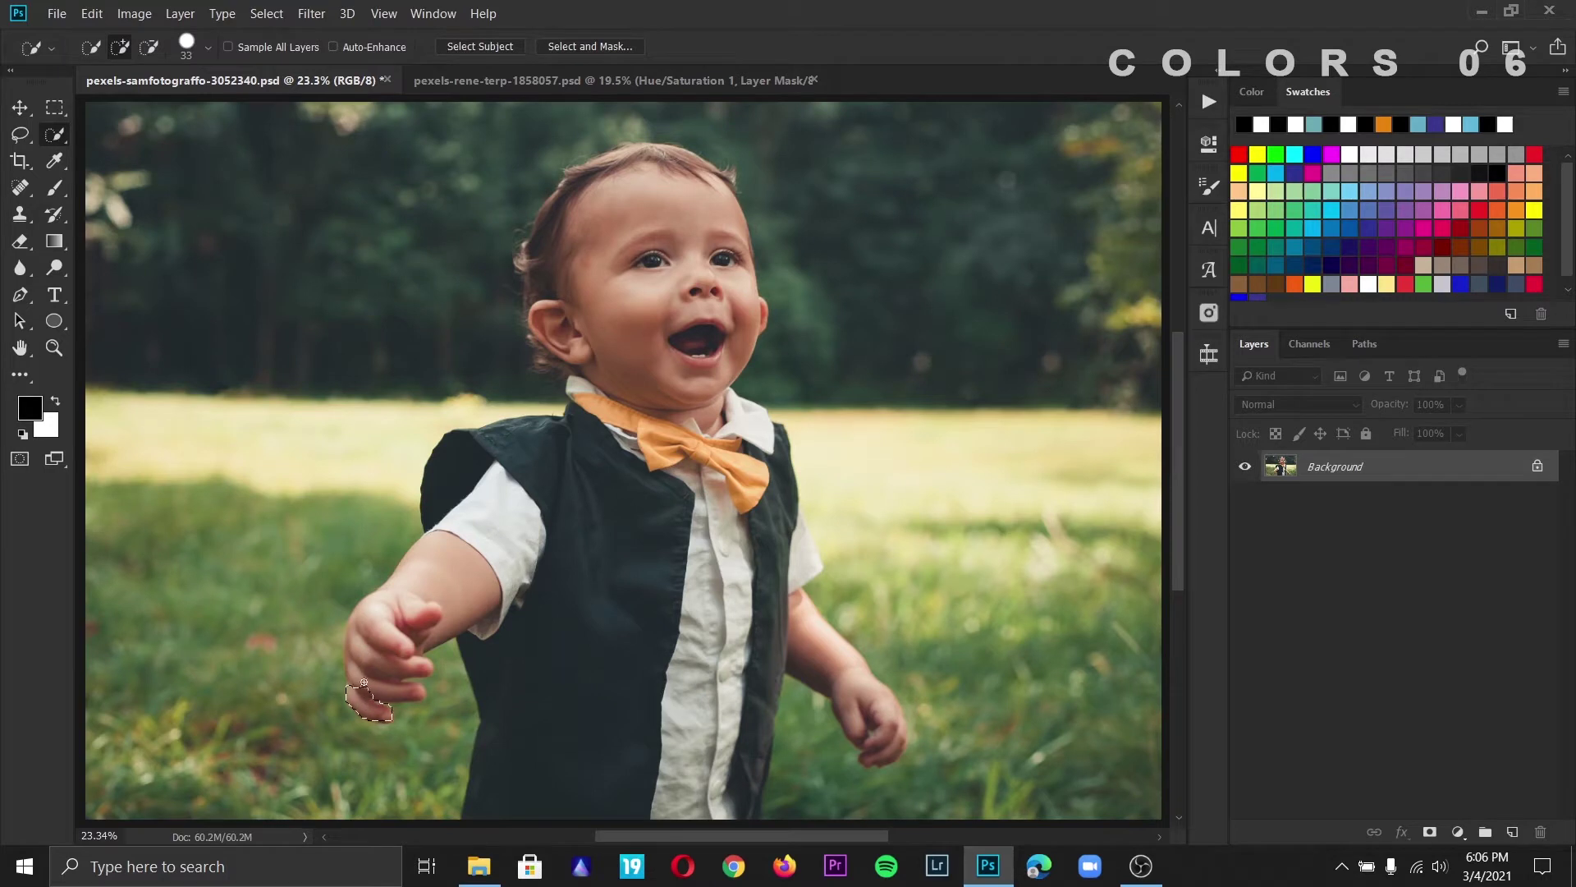
left_click_drag(364, 683, 553, 633)
mouse_move(615, 725)
left_mouse_down()
mouse_move(760, 707)
mouse_move(822, 658)
mouse_move(883, 750)
left_mouse_up()
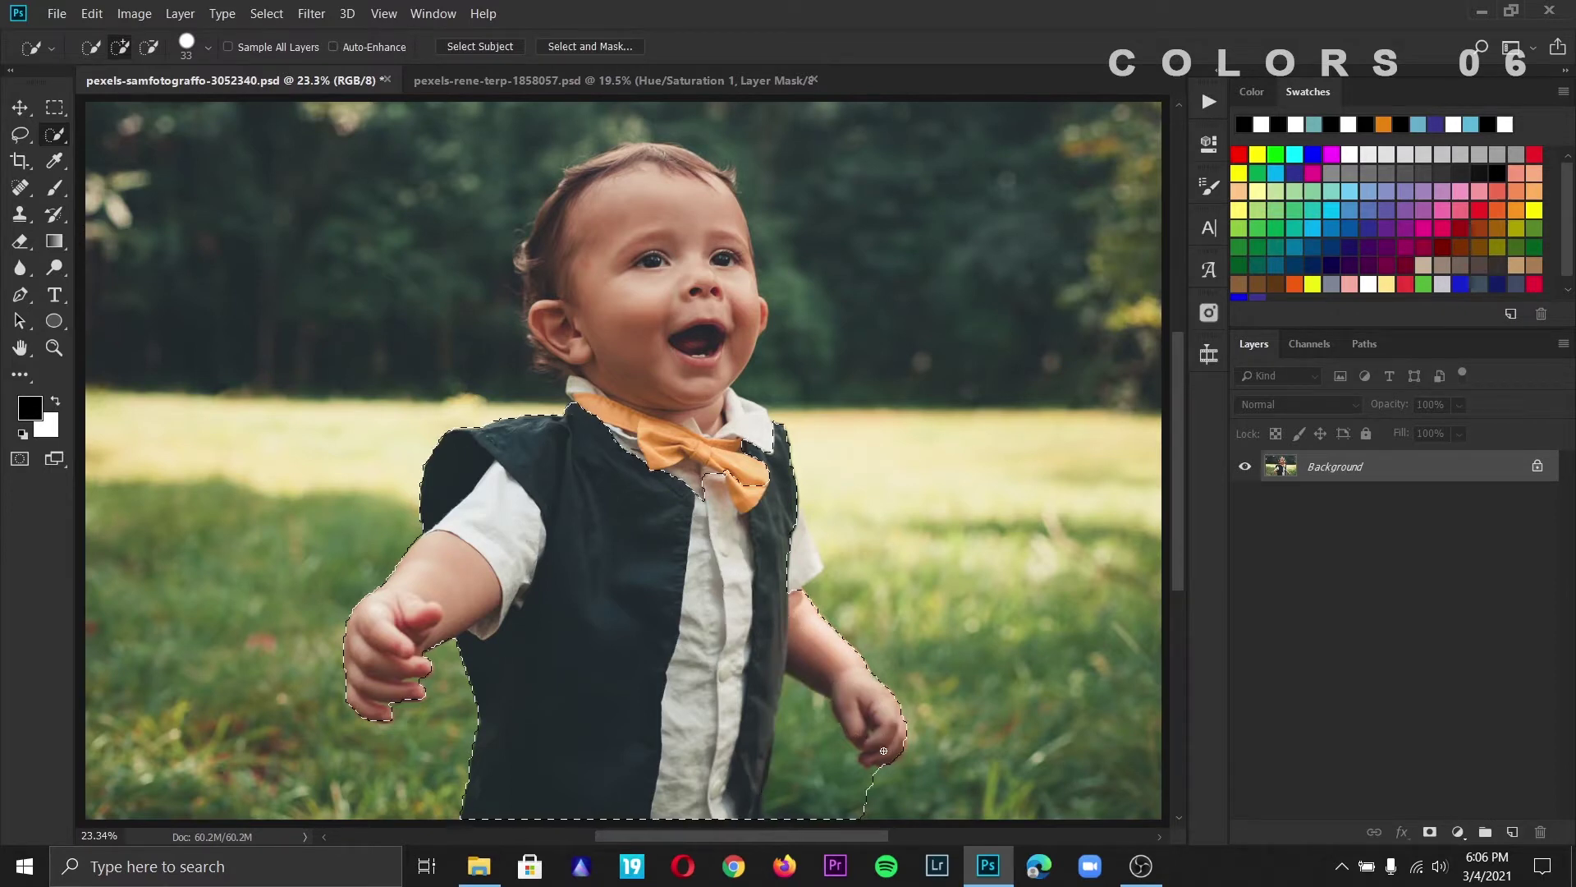
- Subtract the grass gap between arm and vest, then zoom in on the child
left_click(809, 711, "alt")
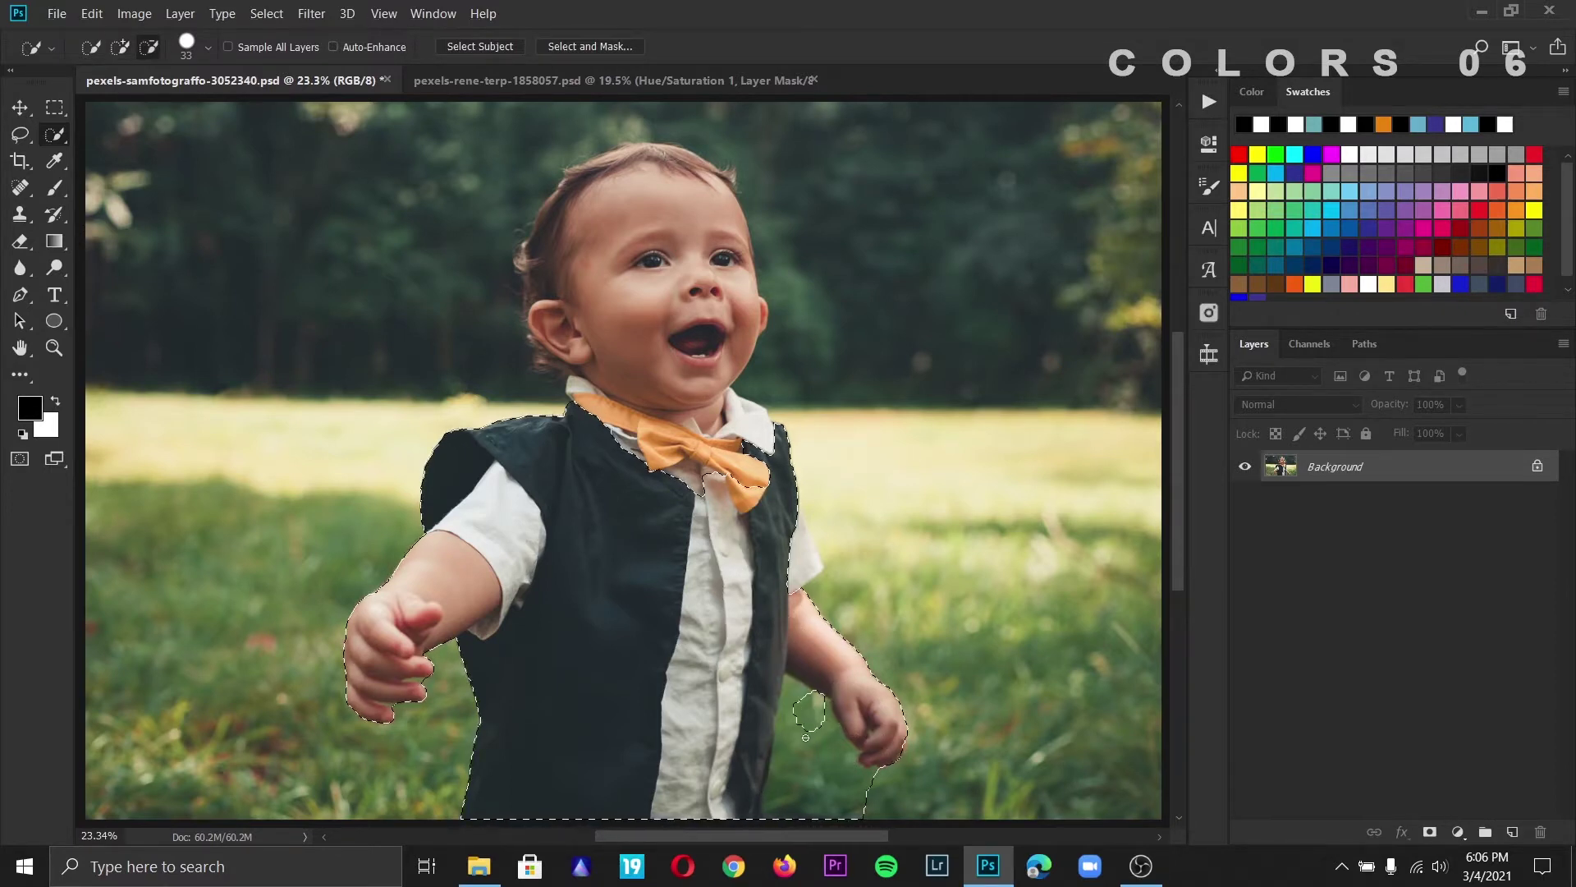
left_click_drag(805, 736, 793, 810)
scroll(802, 693, "up", 2)
scroll(802, 693, "up", 2)
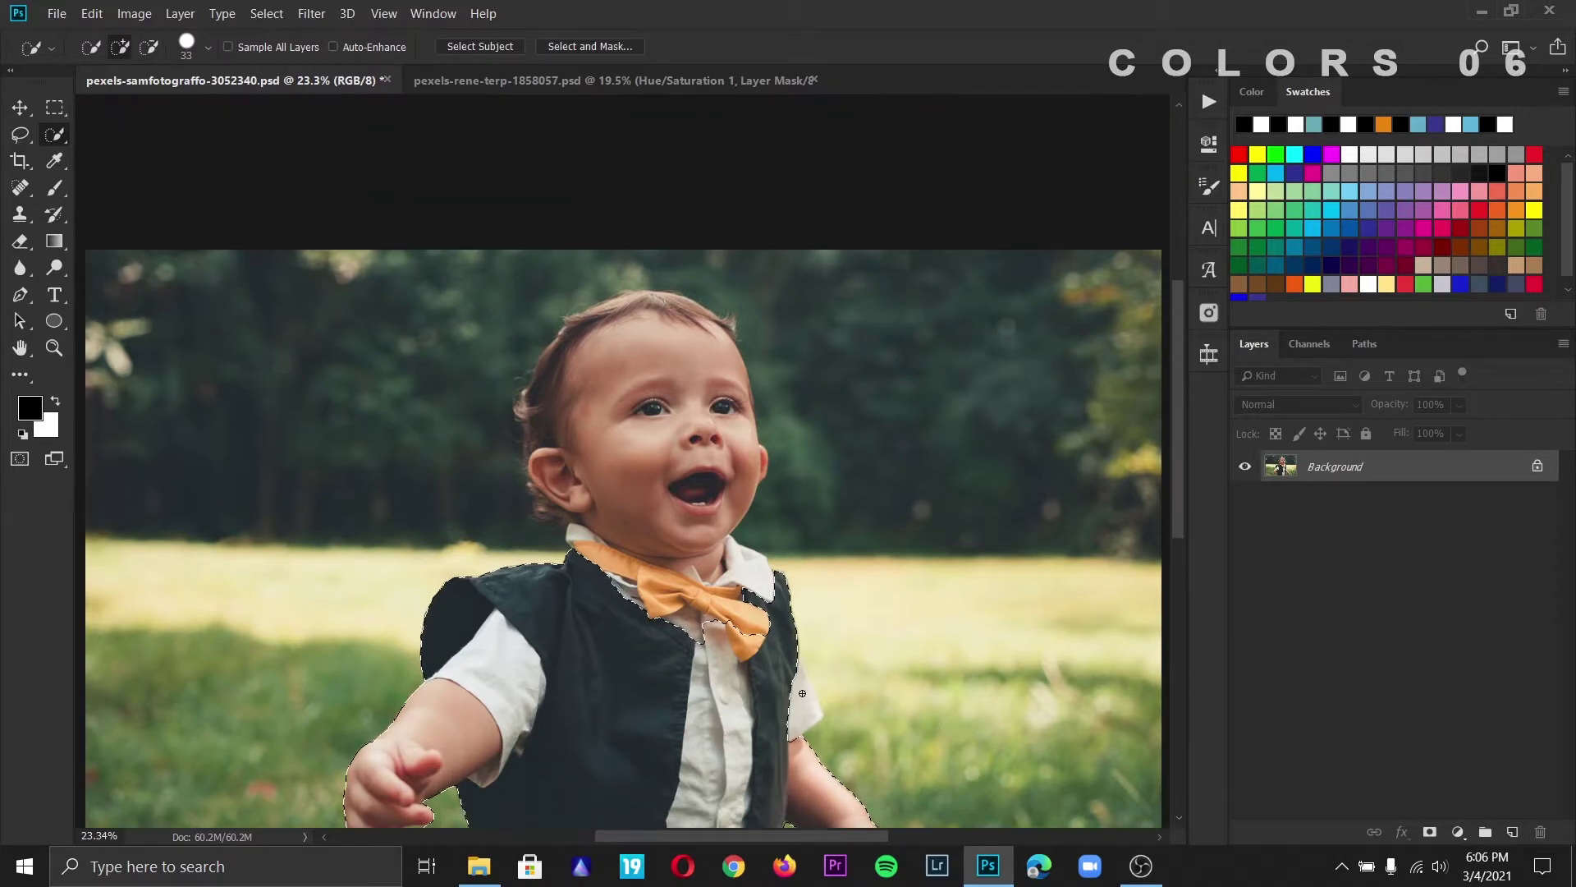
scroll(666, 552, "up", 1)
scroll(666, 552, "down", 1)
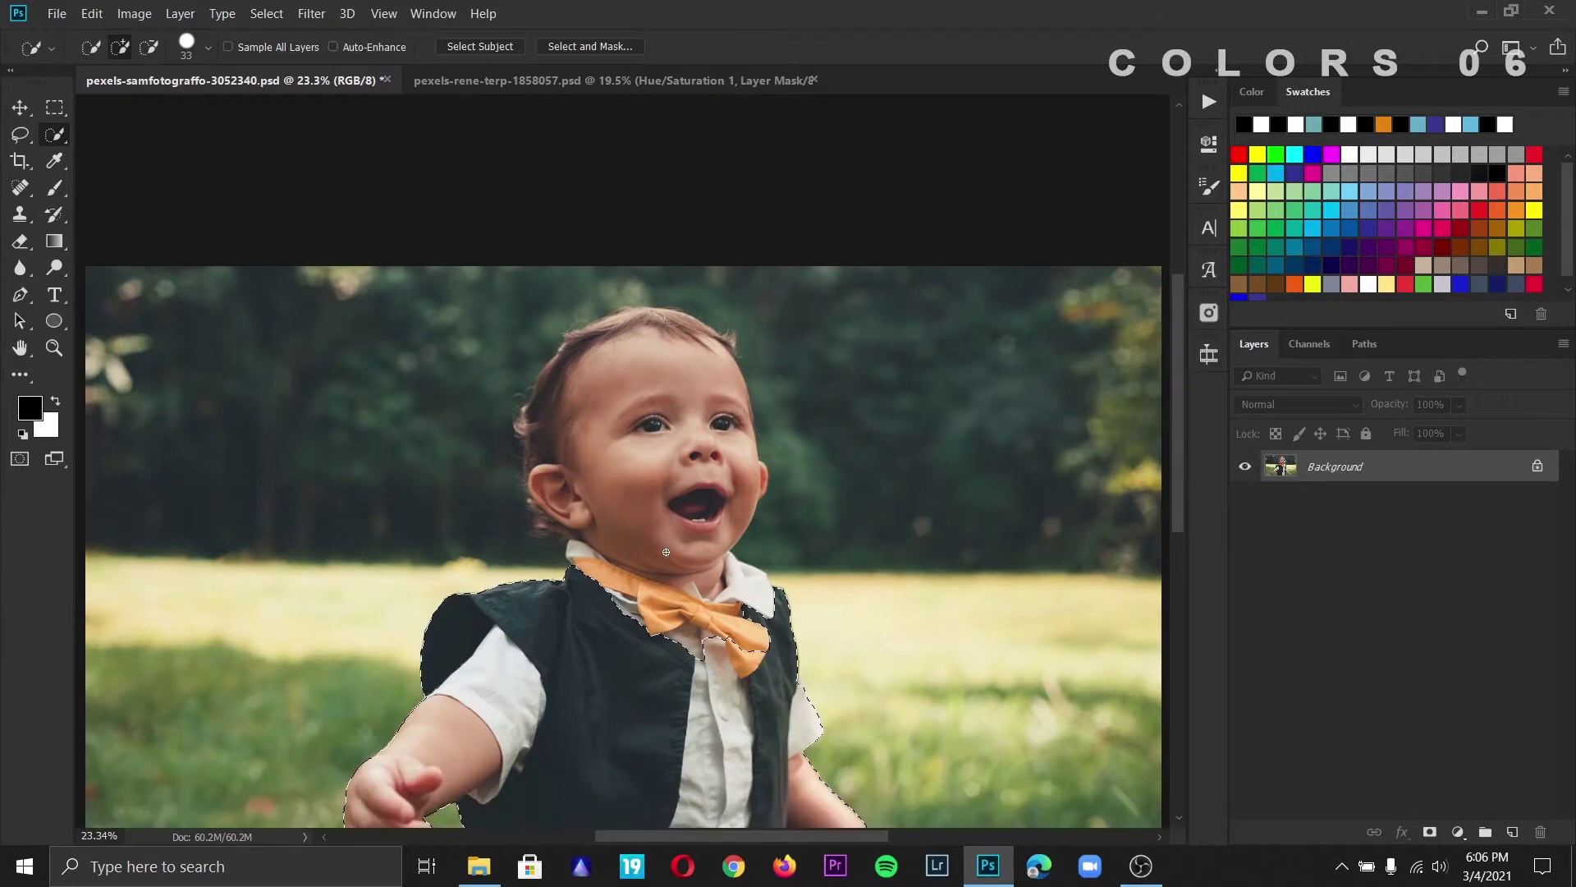
scroll(666, 551, "up", 3)
scroll(666, 552, "up", 2)
scroll(666, 552, "up", 2)
- Add the bow tie, collar and chin to the selection
scroll(832, 656, "down", 2)
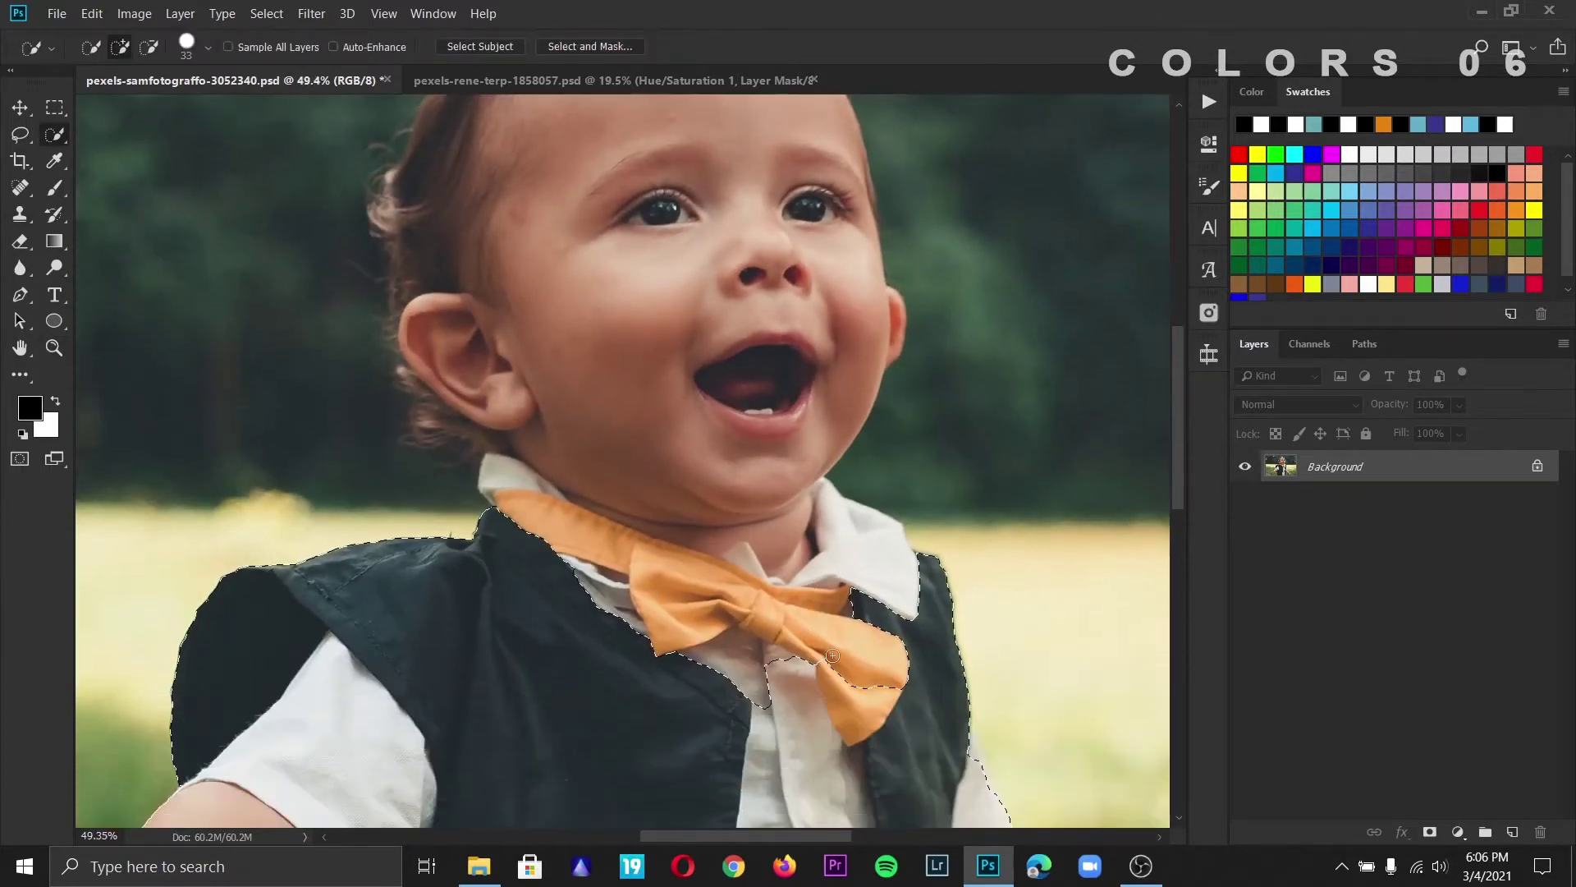
left_click_drag(832, 655, 873, 559)
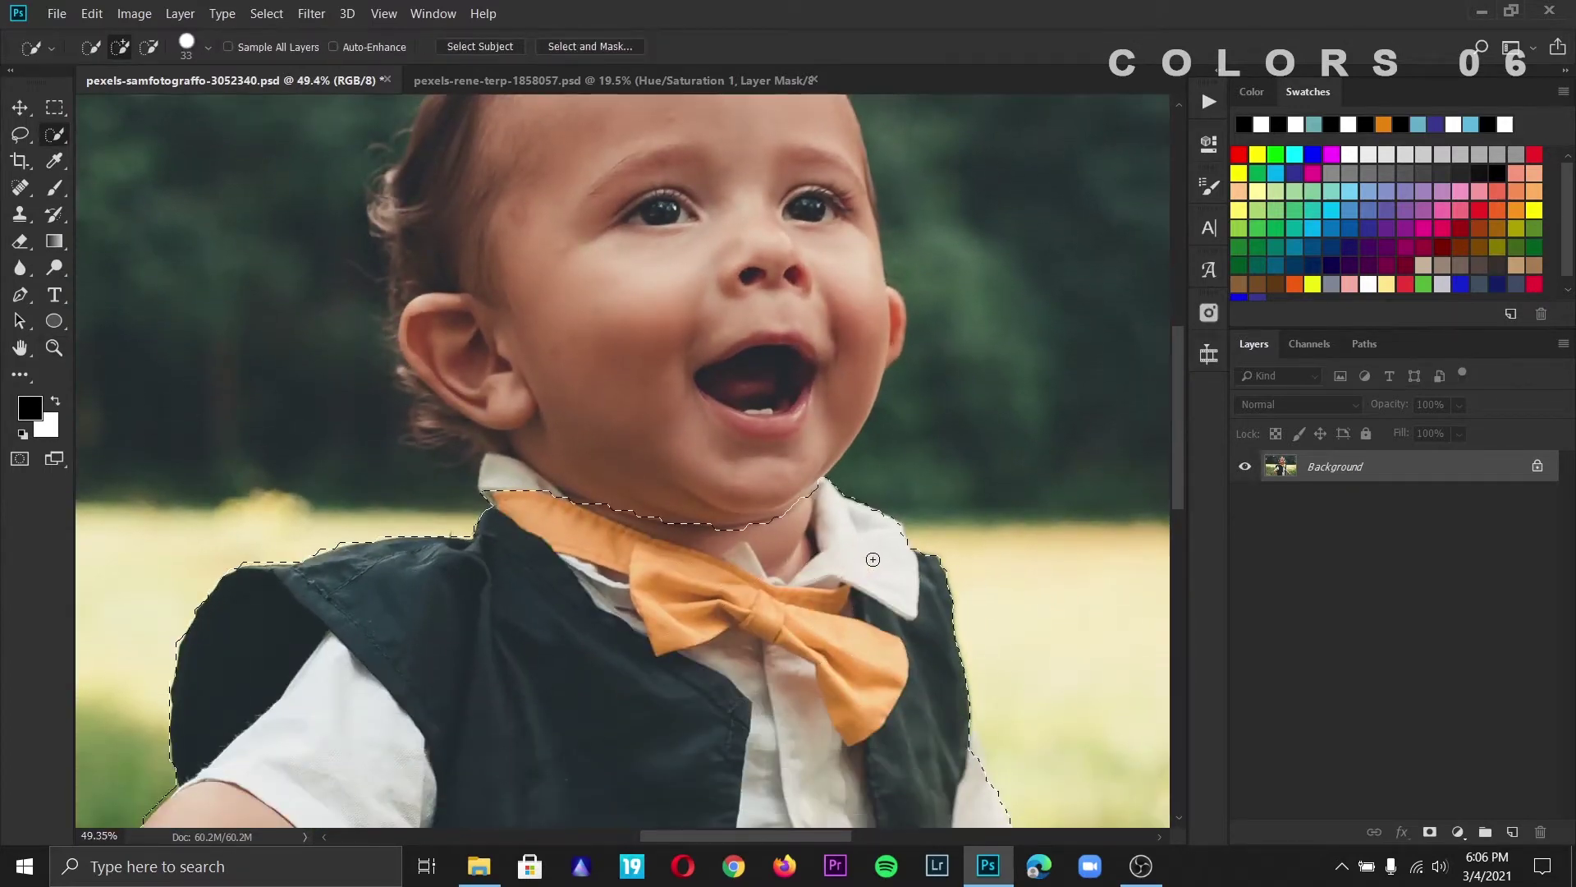
scroll(532, 560, "up", 2)
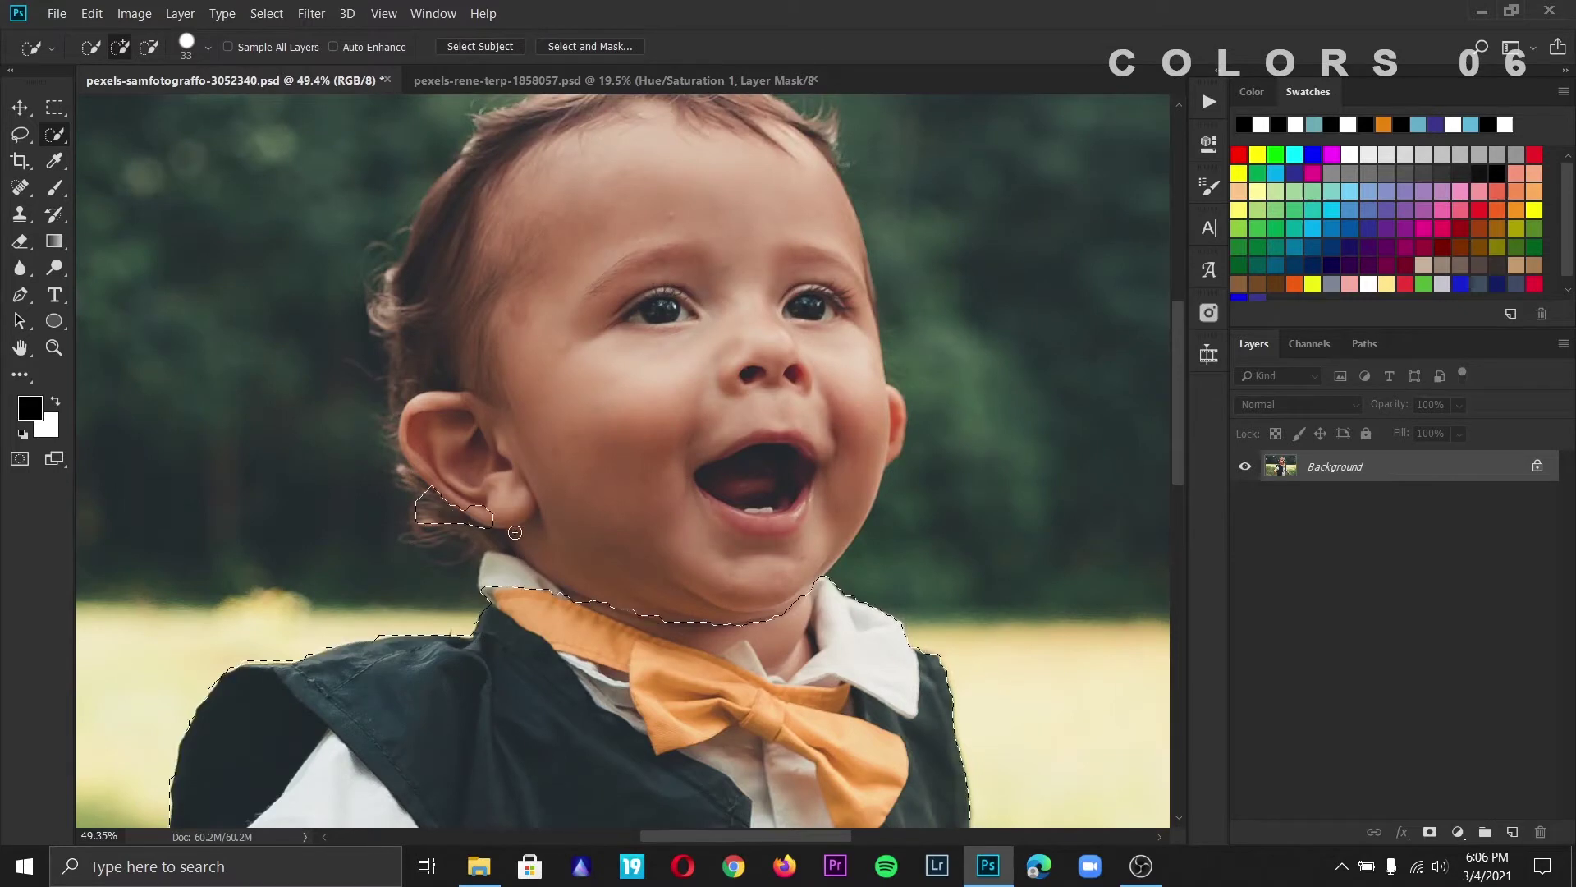
left_click_drag(452, 511, 511, 551)
- Add the forehead, hair and the hair tuft at the head's upper right
left_click_drag(462, 367, 537, 280)
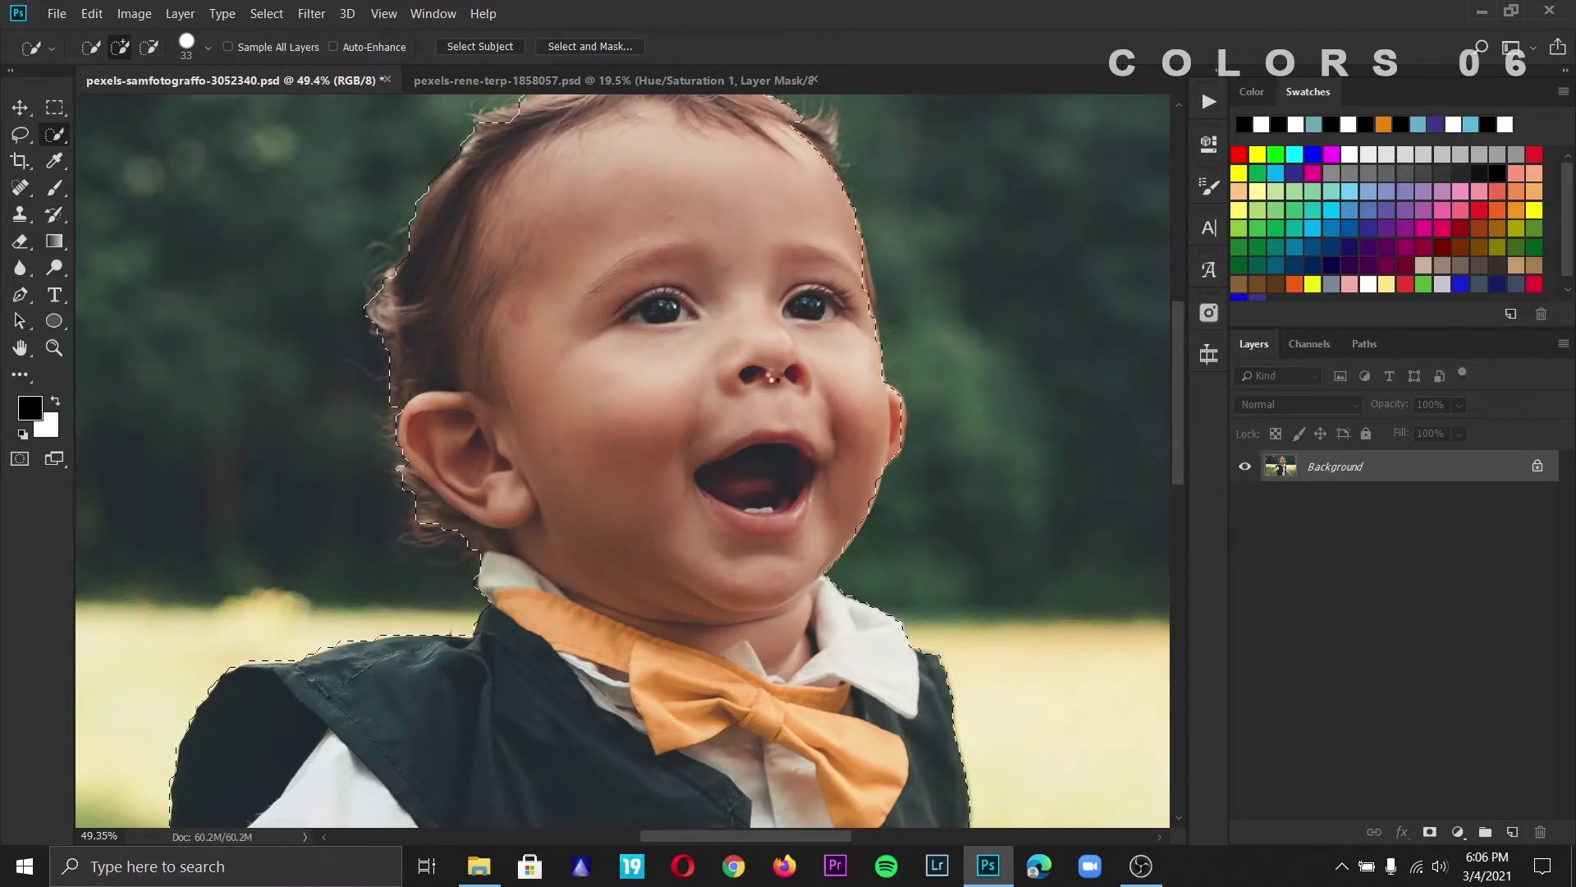
scroll(771, 377, "up", 1)
scroll(771, 376, "up", 1)
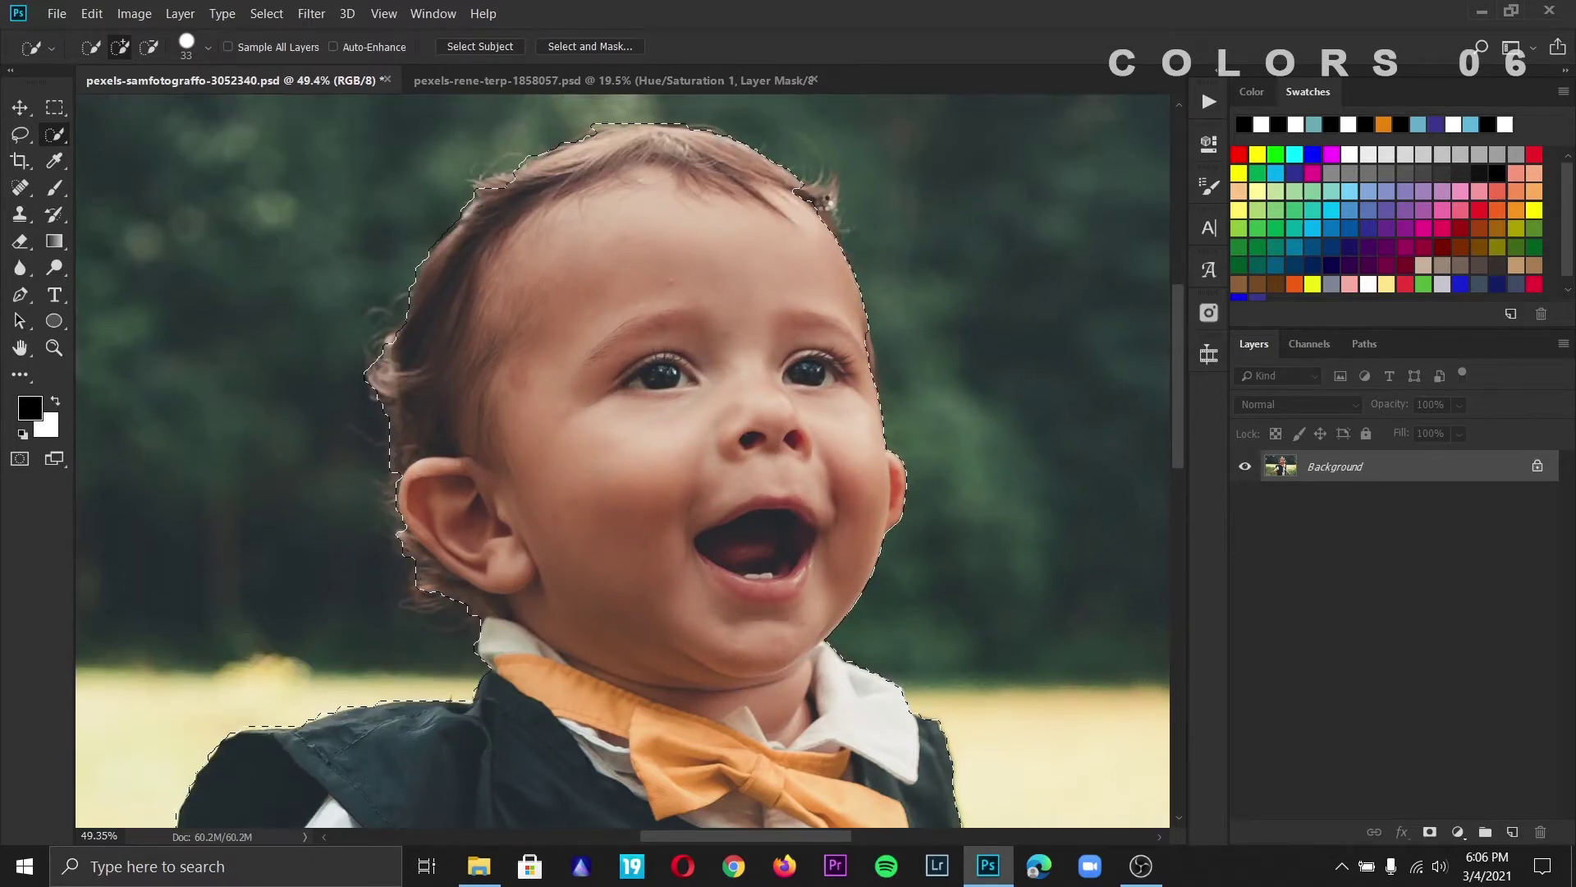
left_click(825, 199)
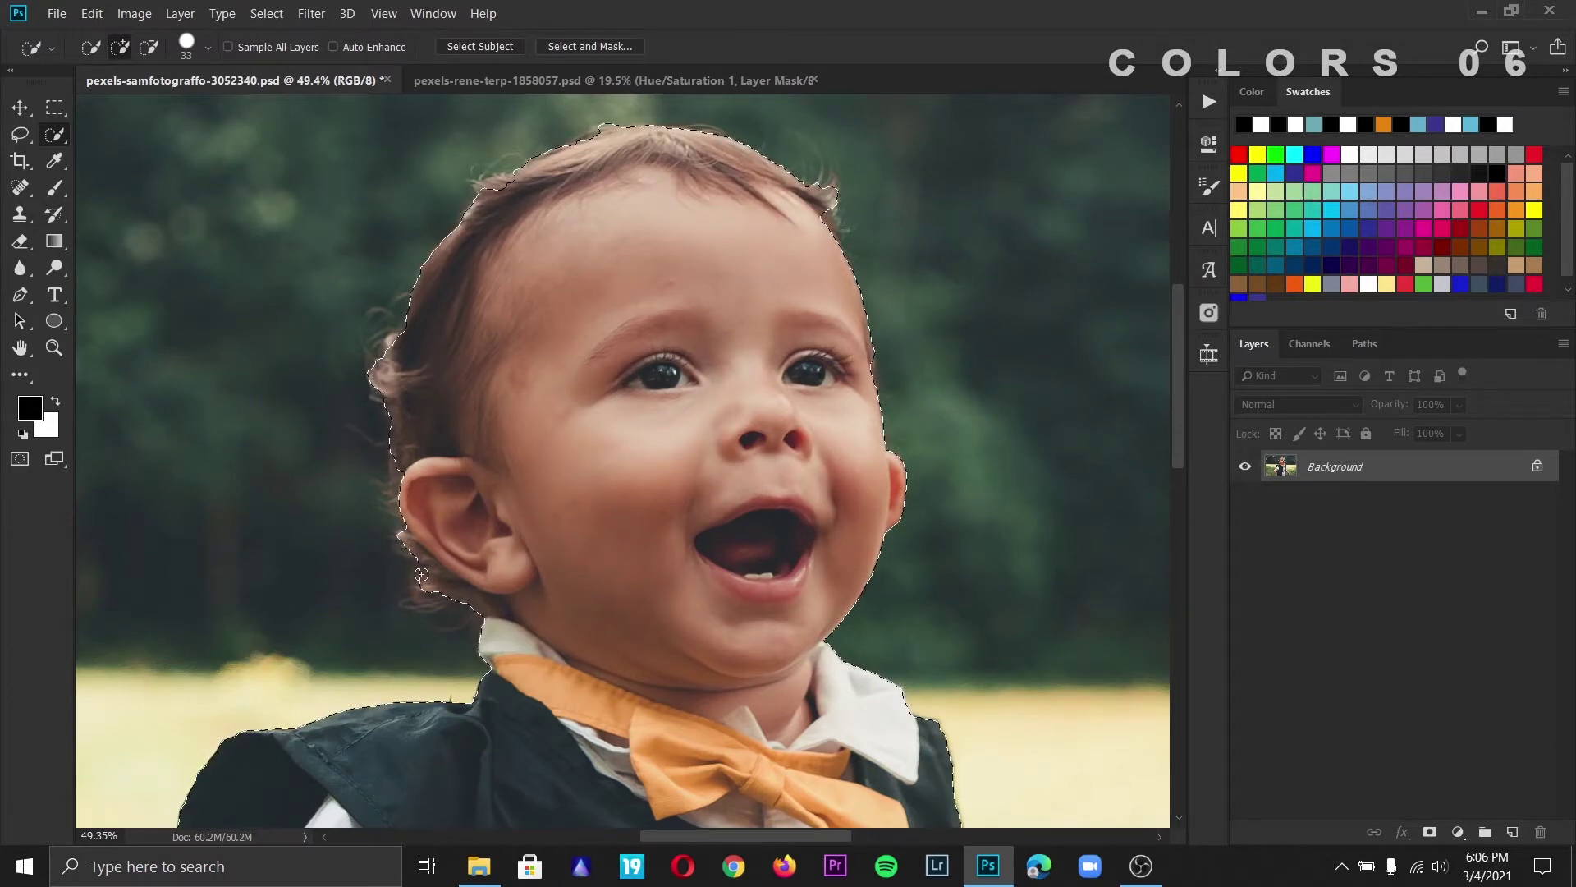
scroll(487, 448, "up", 2)
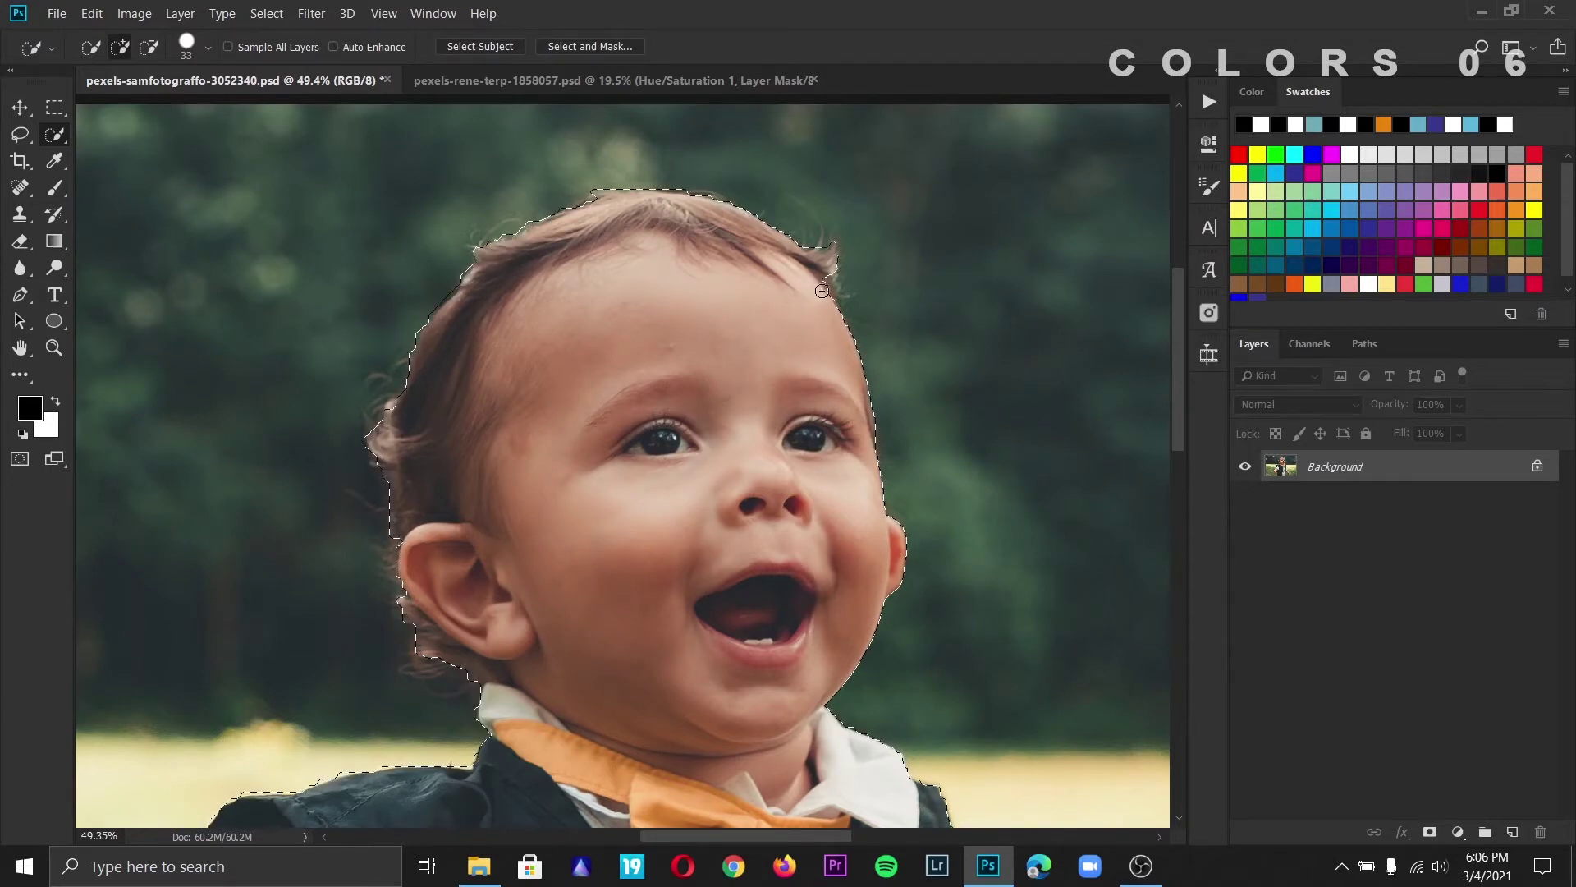
scroll(793, 363, "down", 2)
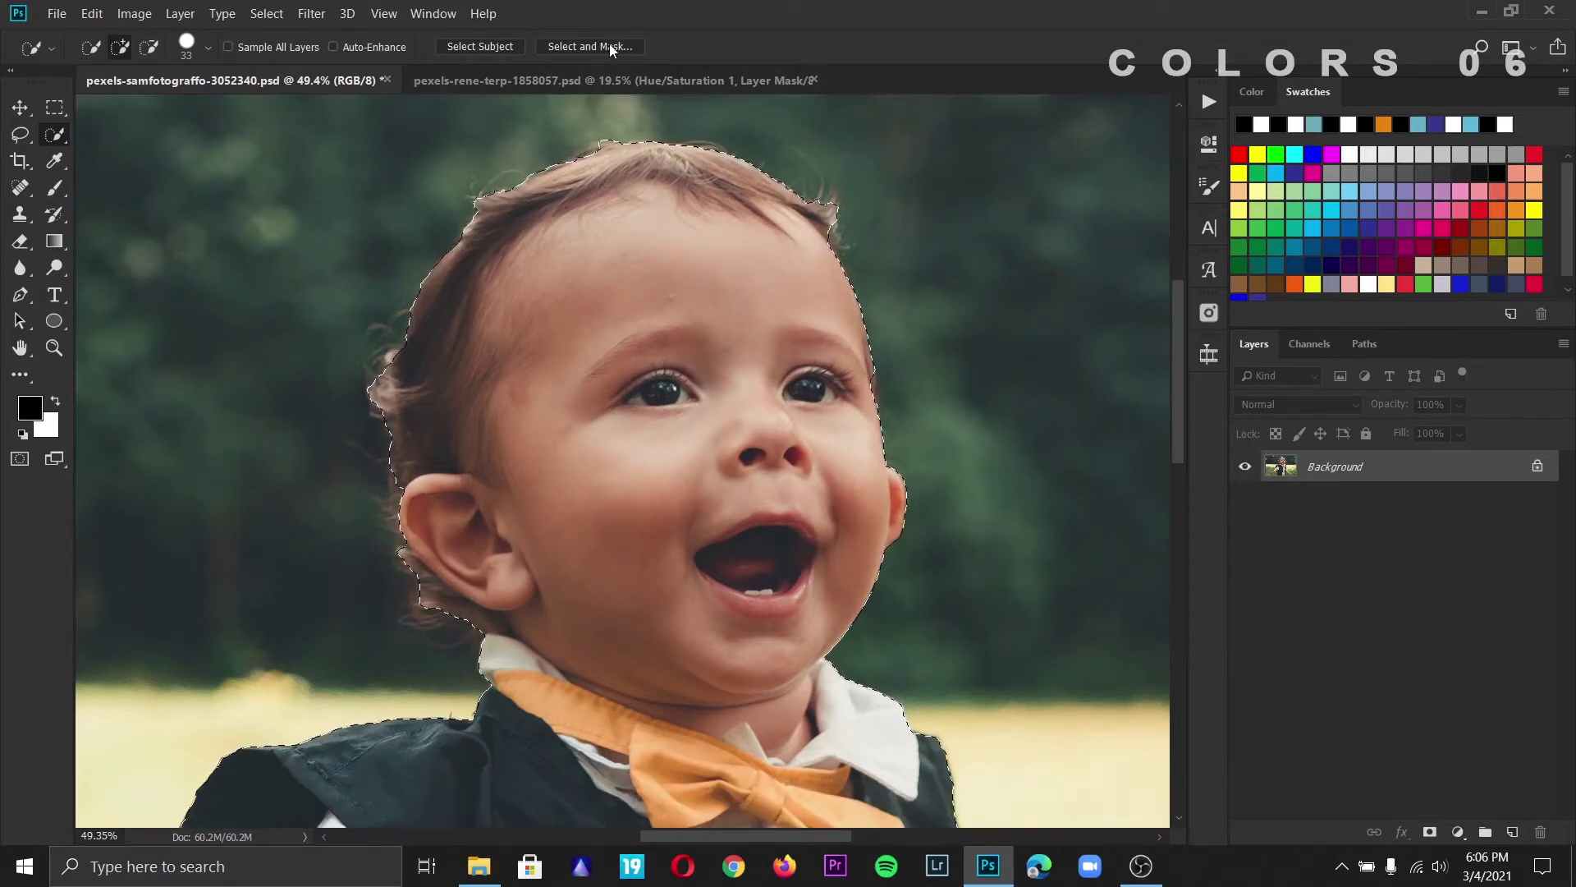
- In Select and Mask, refine the selection edges along the hair and near the neck
left_click(633, 46)
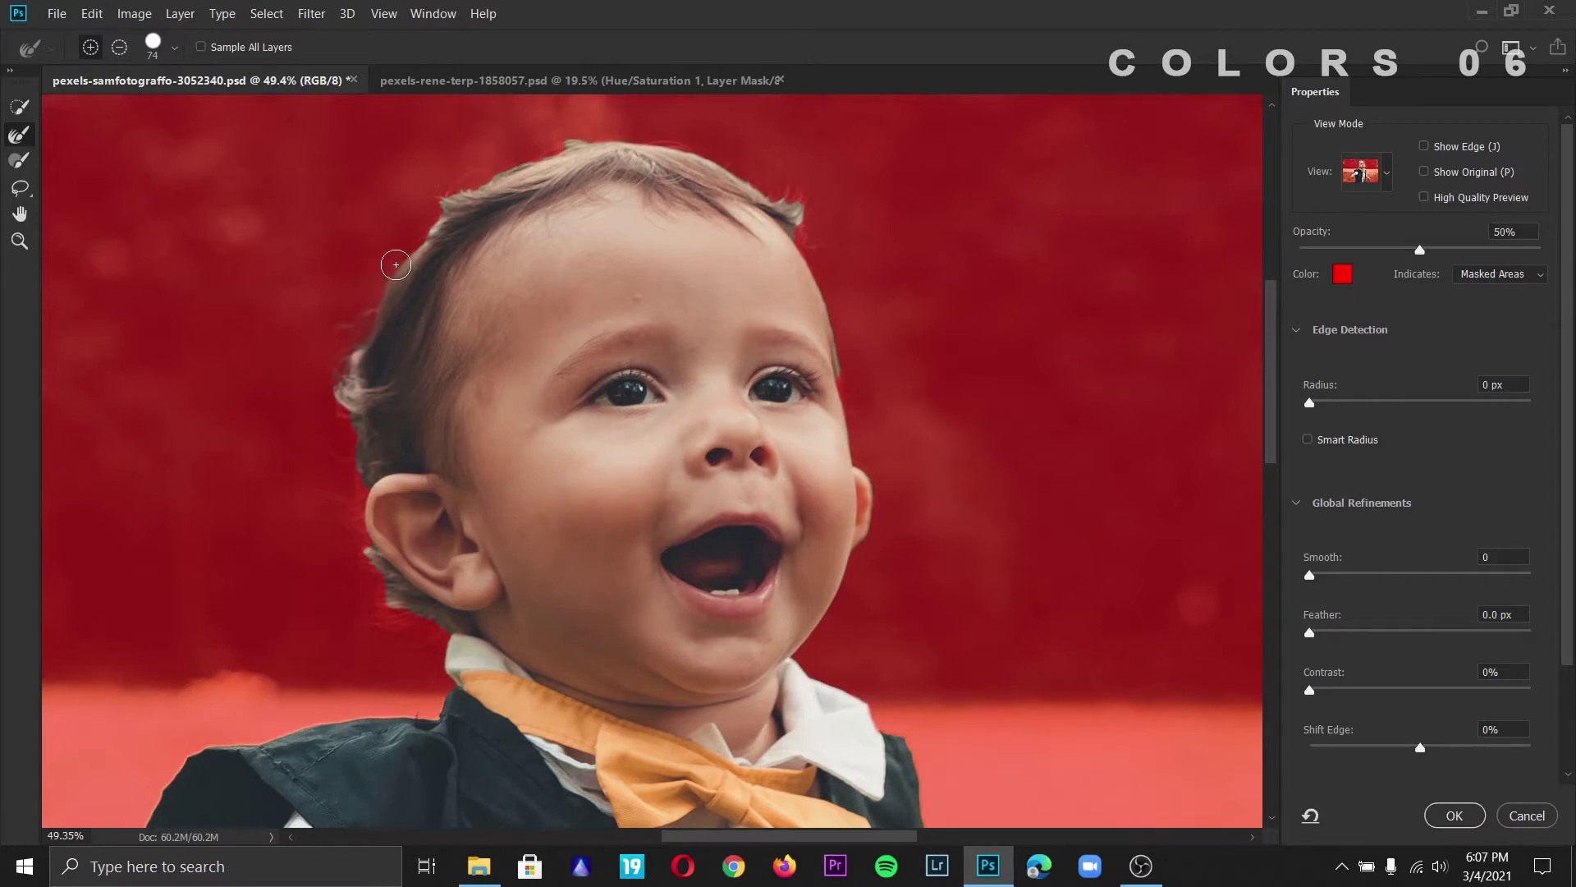
mouse_move(425, 236)
left_mouse_down()
mouse_move(429, 197)
mouse_move(627, 131)
mouse_move(708, 141)
mouse_move(803, 206)
mouse_move(781, 162)
mouse_move(844, 317)
mouse_move(881, 593)
left_mouse_up()
scroll(426, 522, "down", 2)
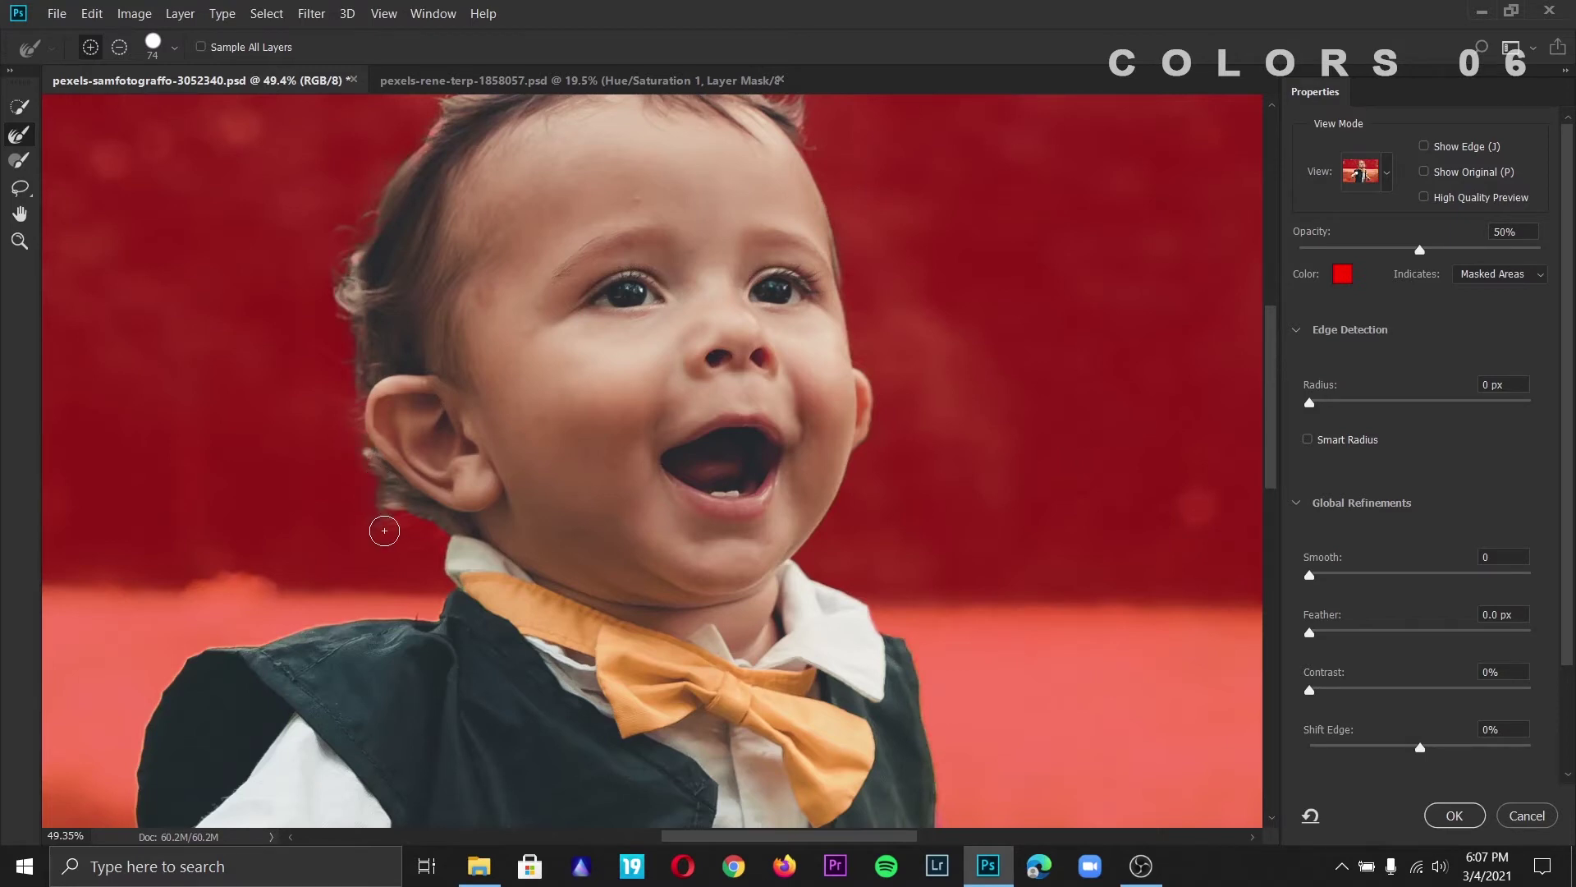
left_click_drag(425, 541, 433, 526)
- Remove the green fringe between and under the child's fingers
scroll(447, 530, "down", 3)
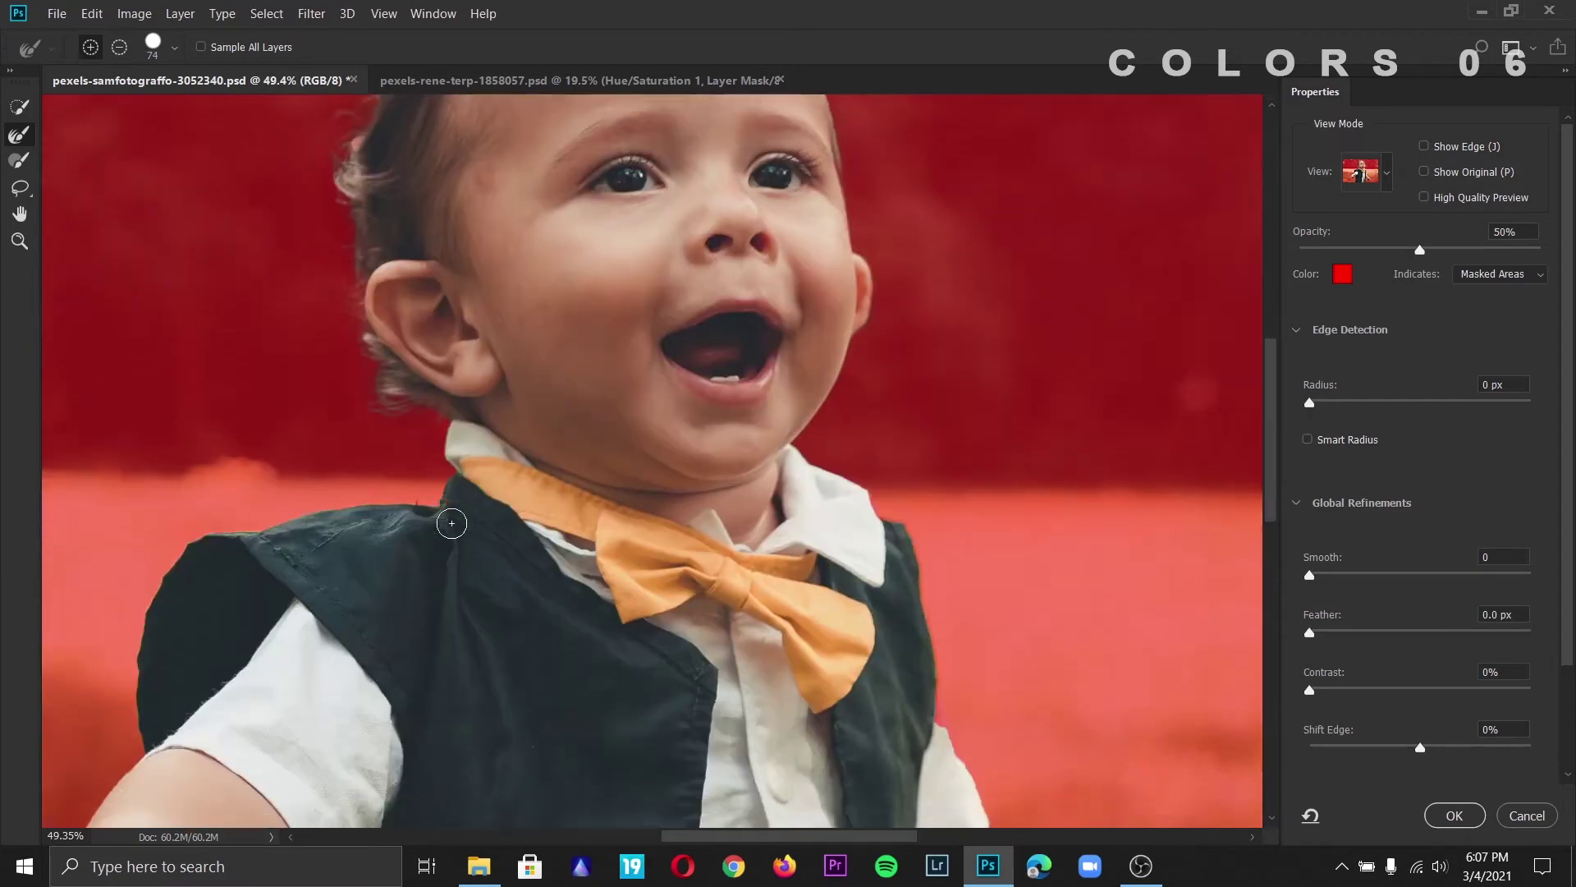
scroll(443, 535, "down", 3)
scroll(443, 534, "down", 3)
scroll(278, 589, "down", 2)
scroll(246, 579, "left", 2)
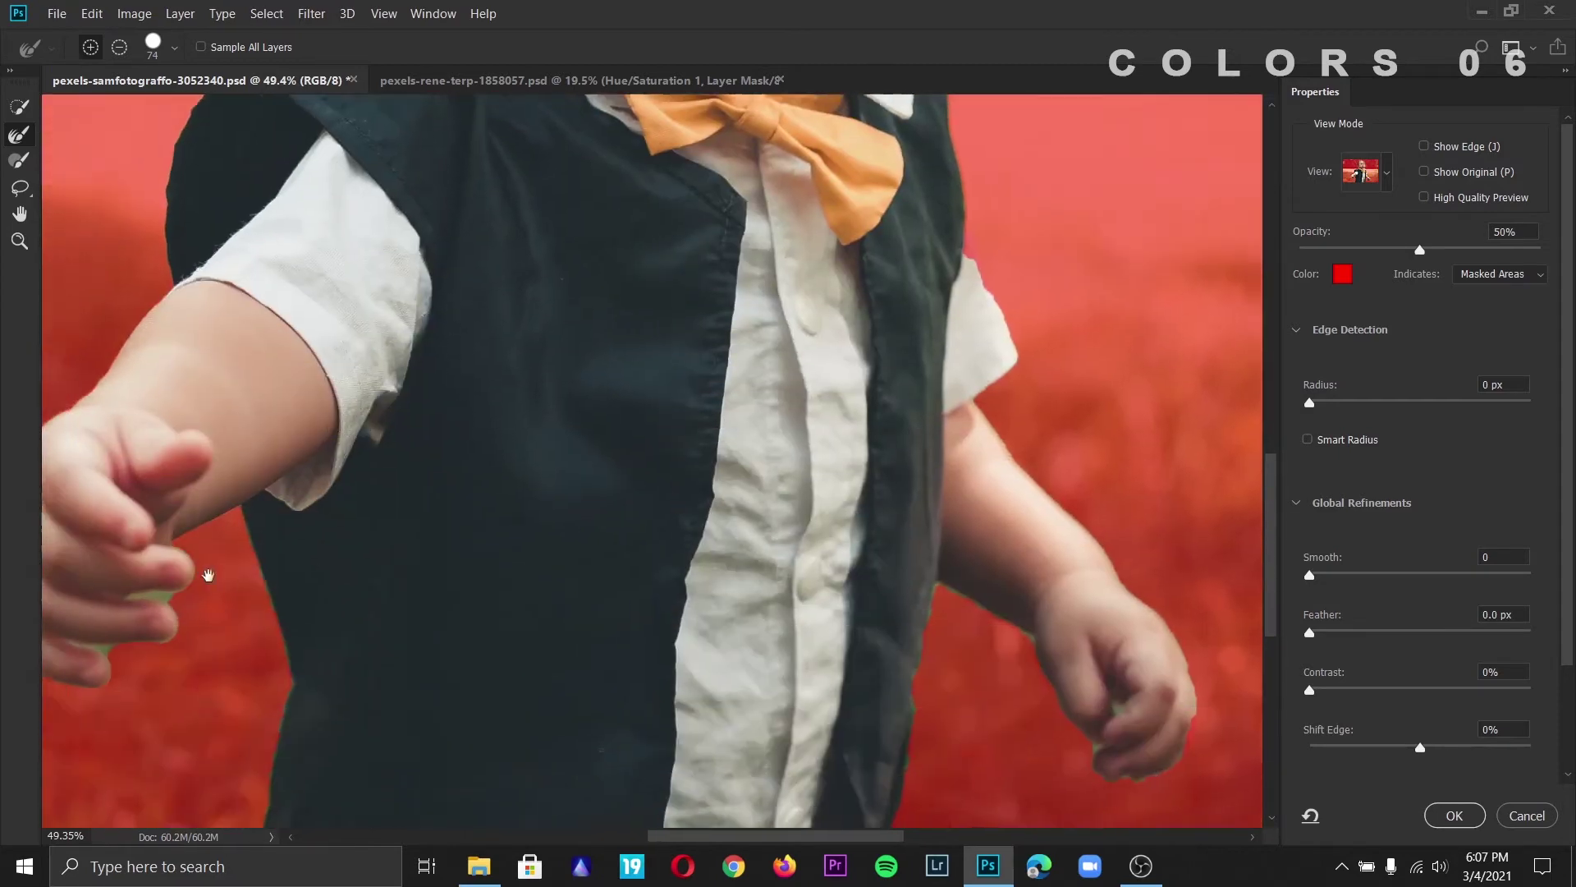
scroll(230, 575, "left", 2)
left_click_drag(254, 585, 285, 586)
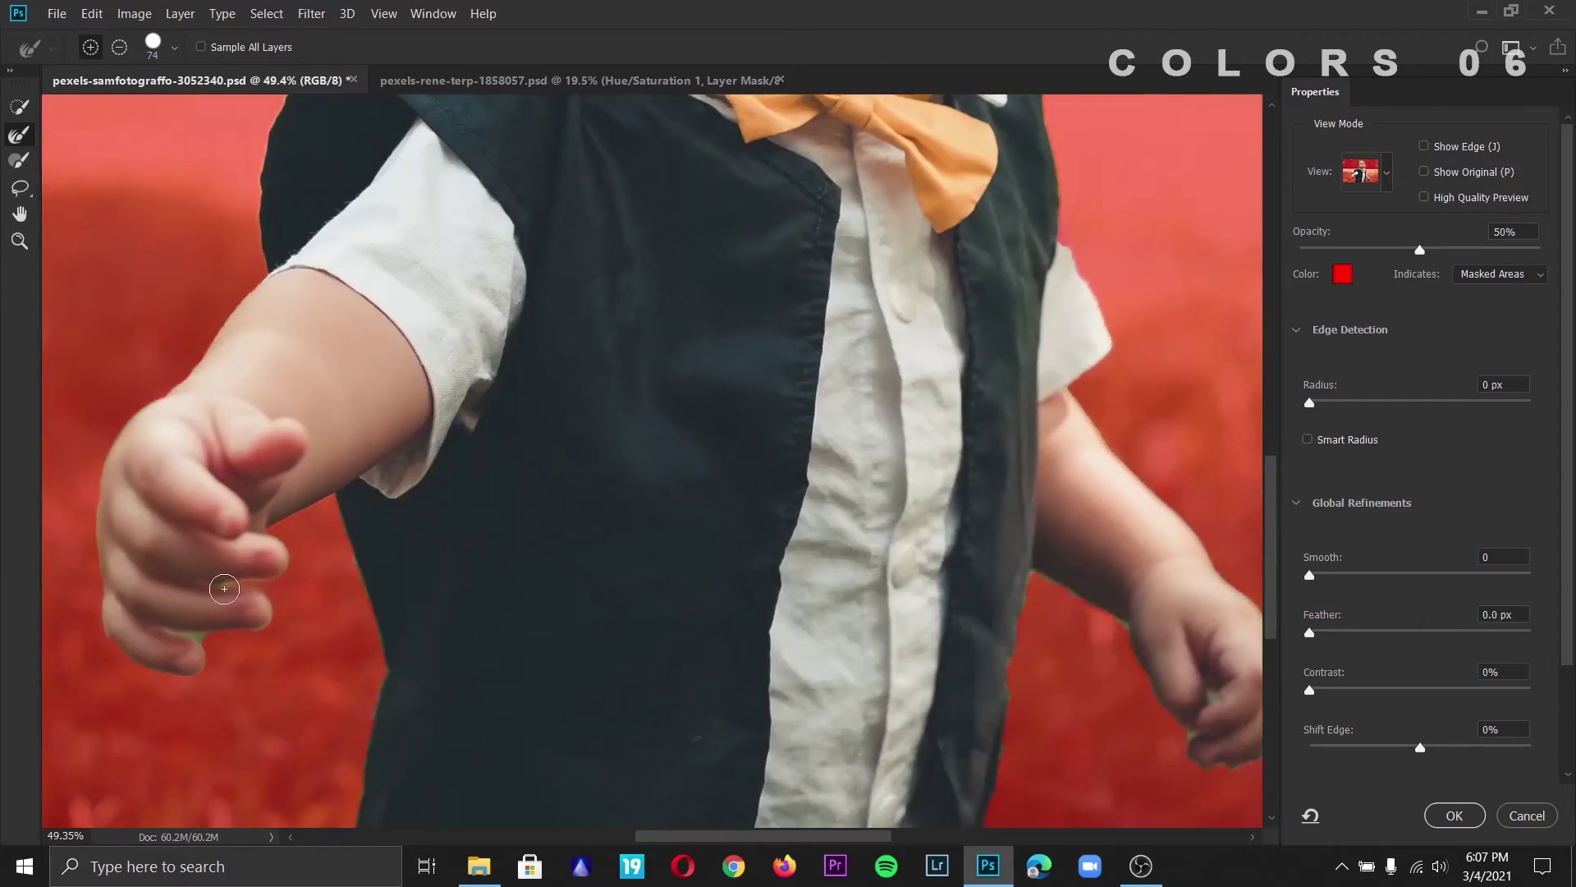
left_click_drag(213, 632, 226, 631)
- Clean the fringe along the vest's left and right edges and the arm's outer edge
scroll(340, 622, "down", 2)
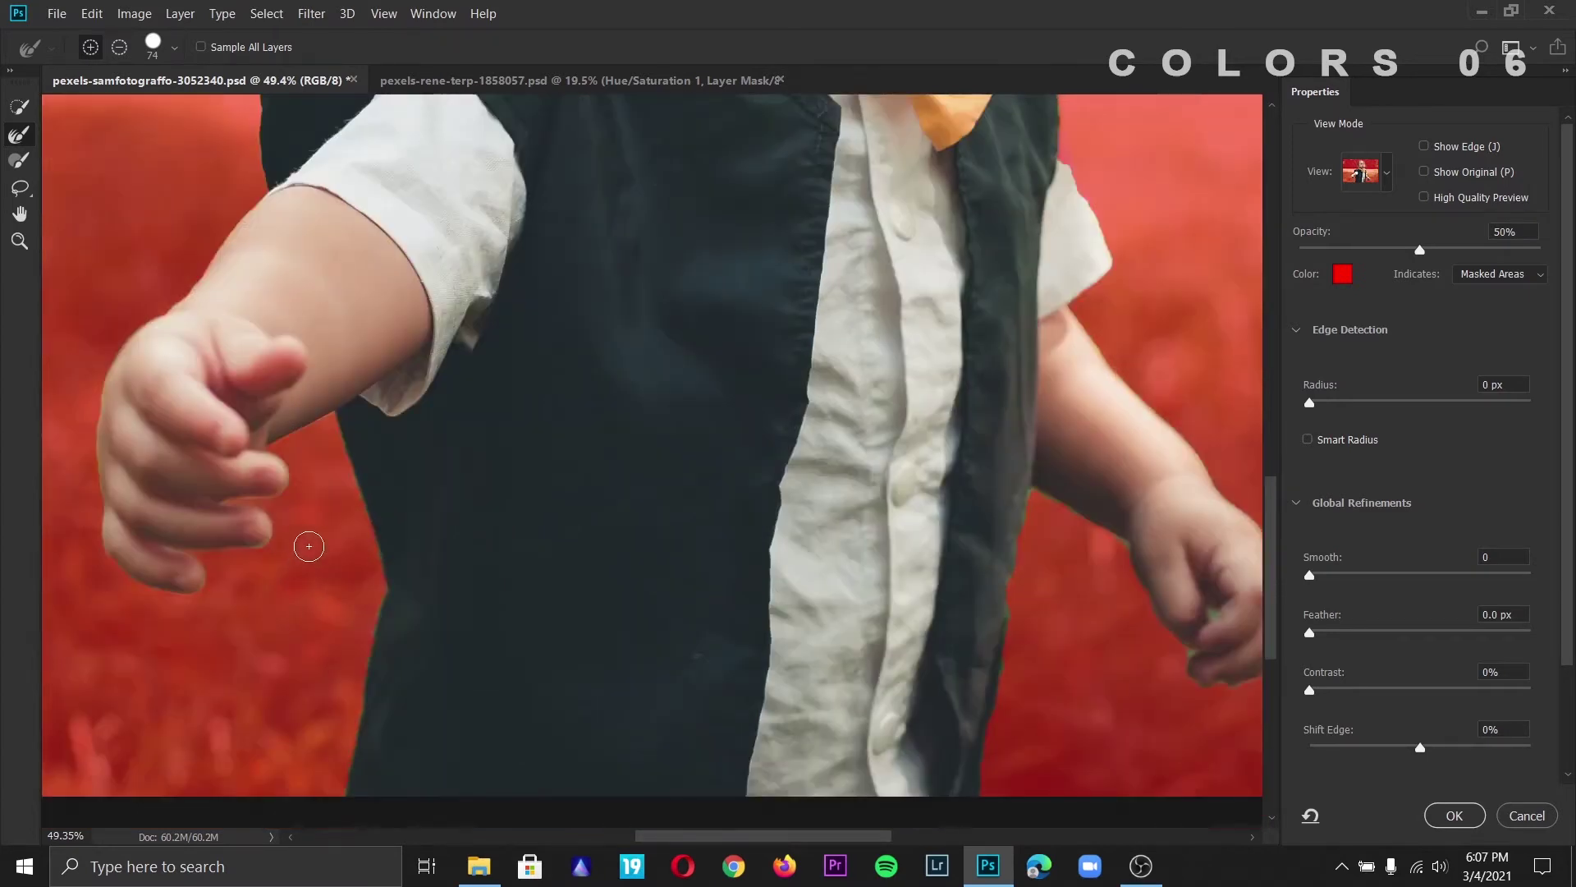
mouse_move(342, 439)
left_mouse_down()
mouse_move(360, 694)
mouse_move(348, 797)
left_mouse_up()
scroll(547, 601, "down", 2)
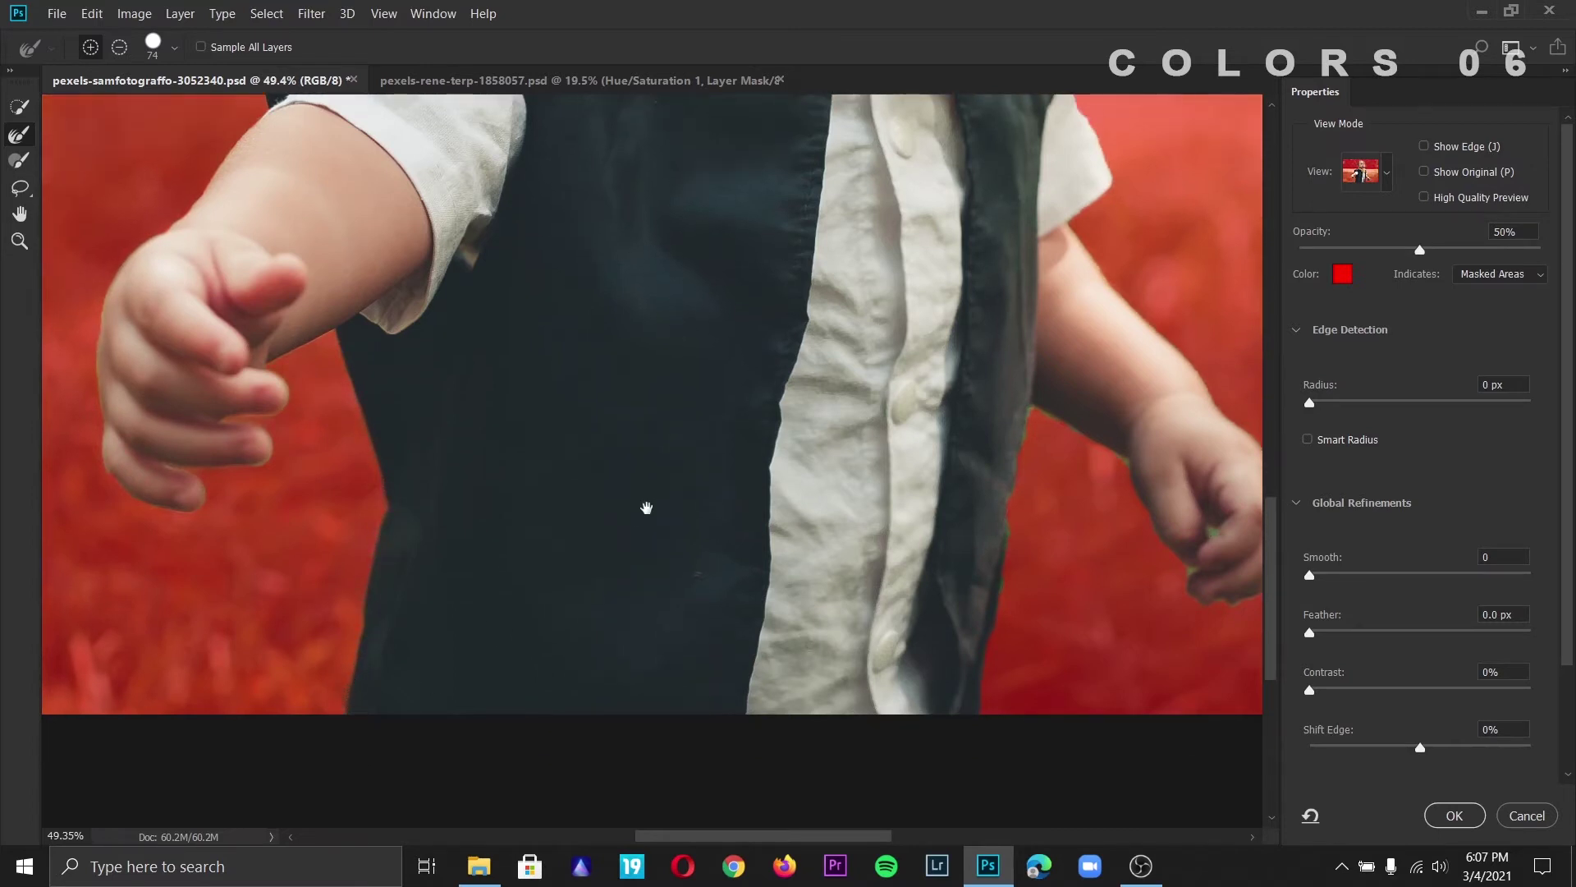
scroll(599, 504, "right", 2)
scroll(563, 478, "right", 2)
left_click_drag(861, 453, 799, 757)
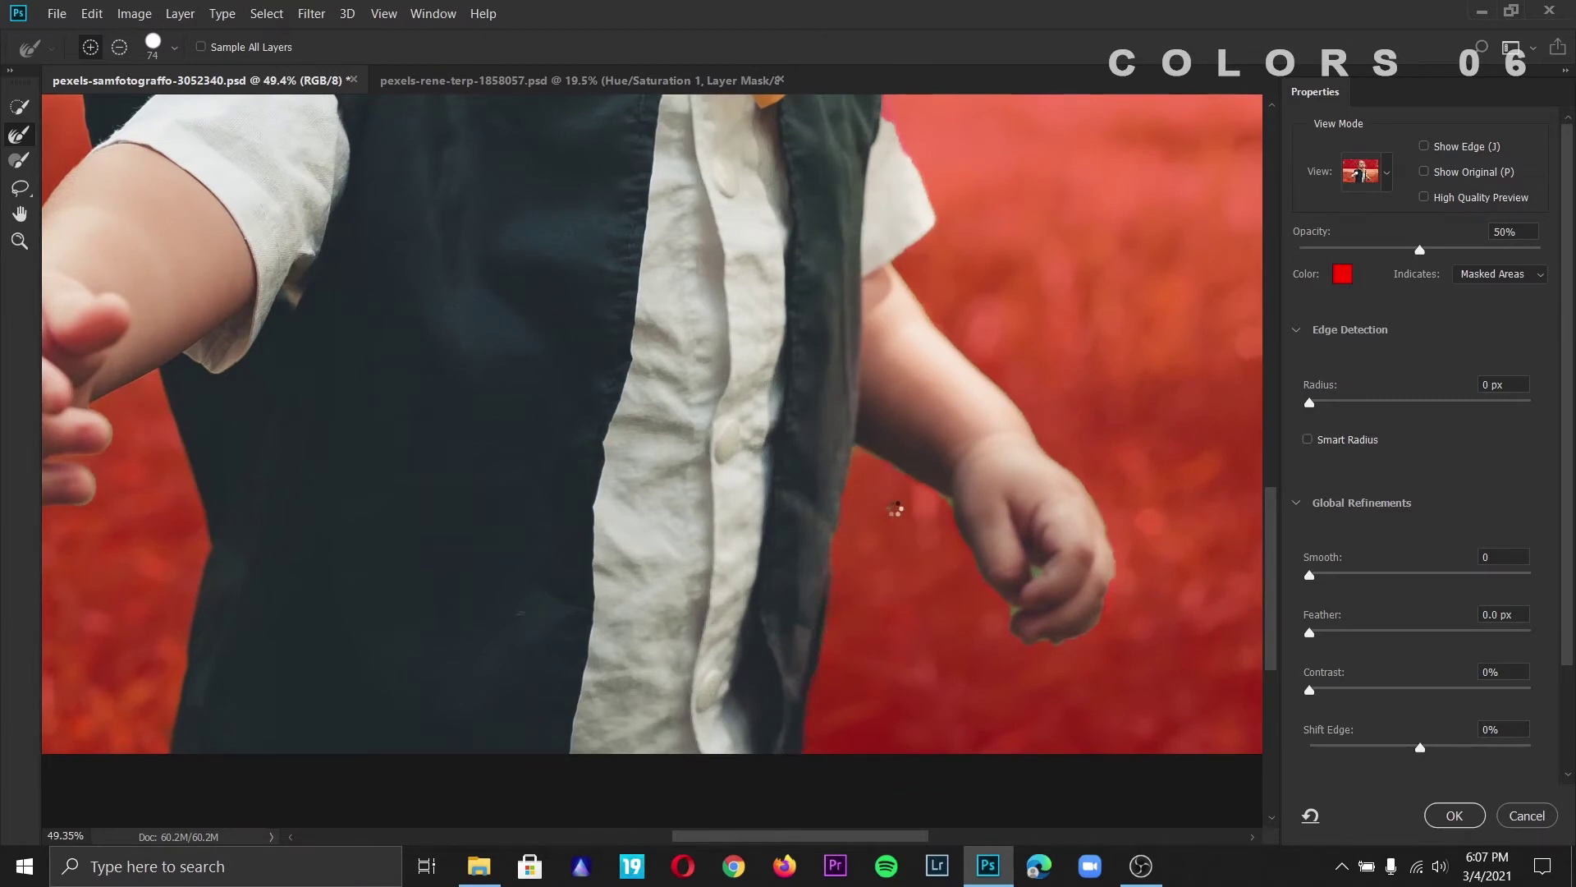
mouse_move(854, 452)
left_mouse_down()
mouse_move(944, 485)
mouse_move(998, 603)
left_mouse_up()
- Refine the right hand's edge and soften the arm's outer edge down to the wrist
scroll(1064, 585, "up", 3)
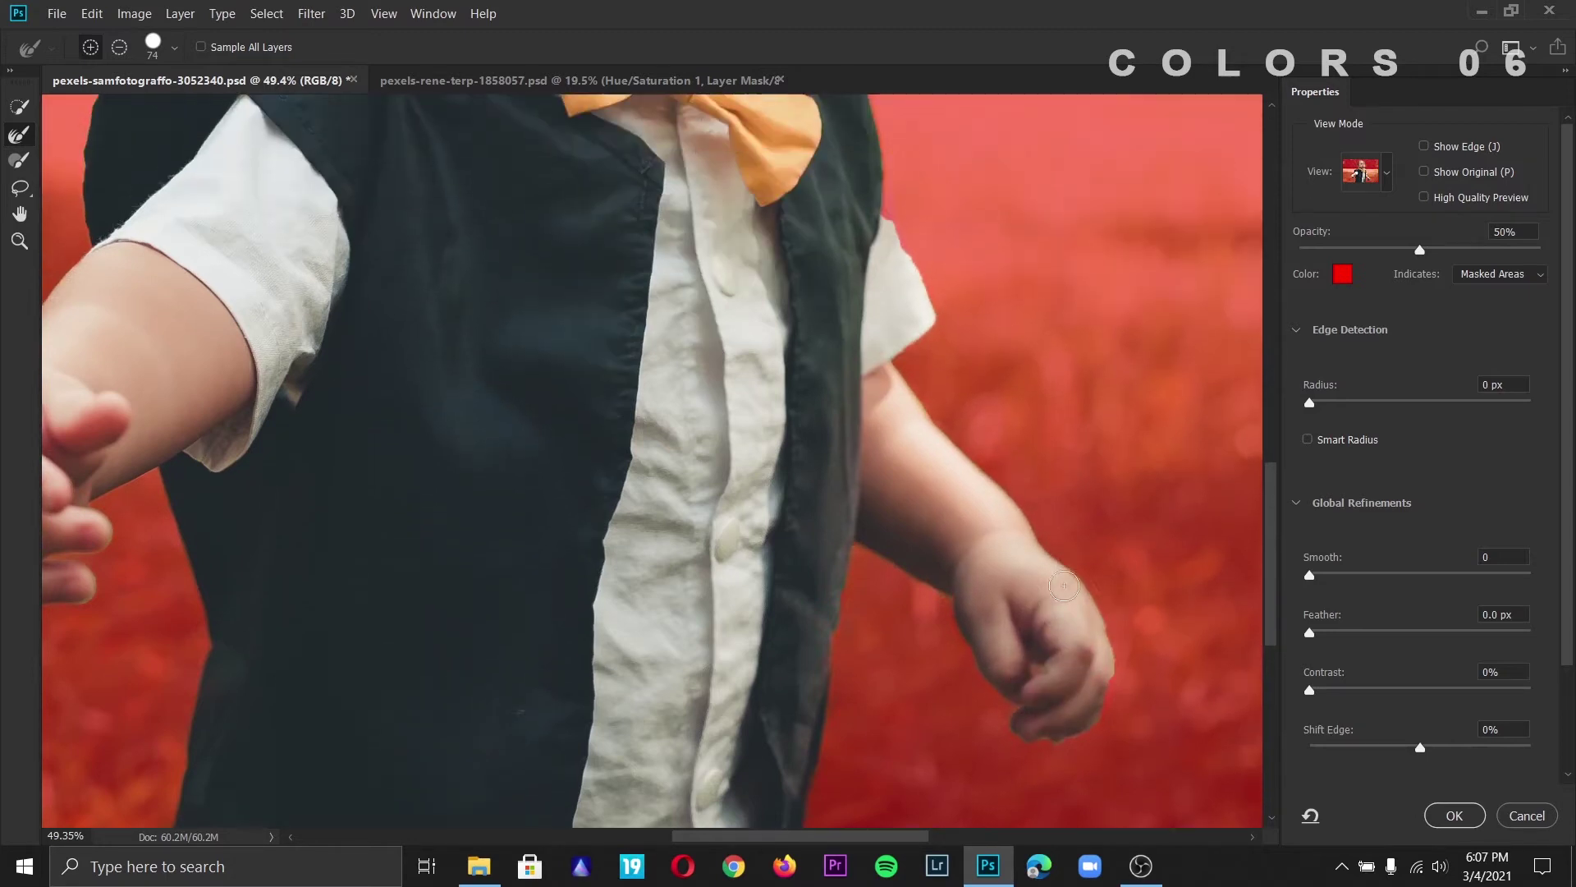
left_click_drag(1063, 551, 1062, 747)
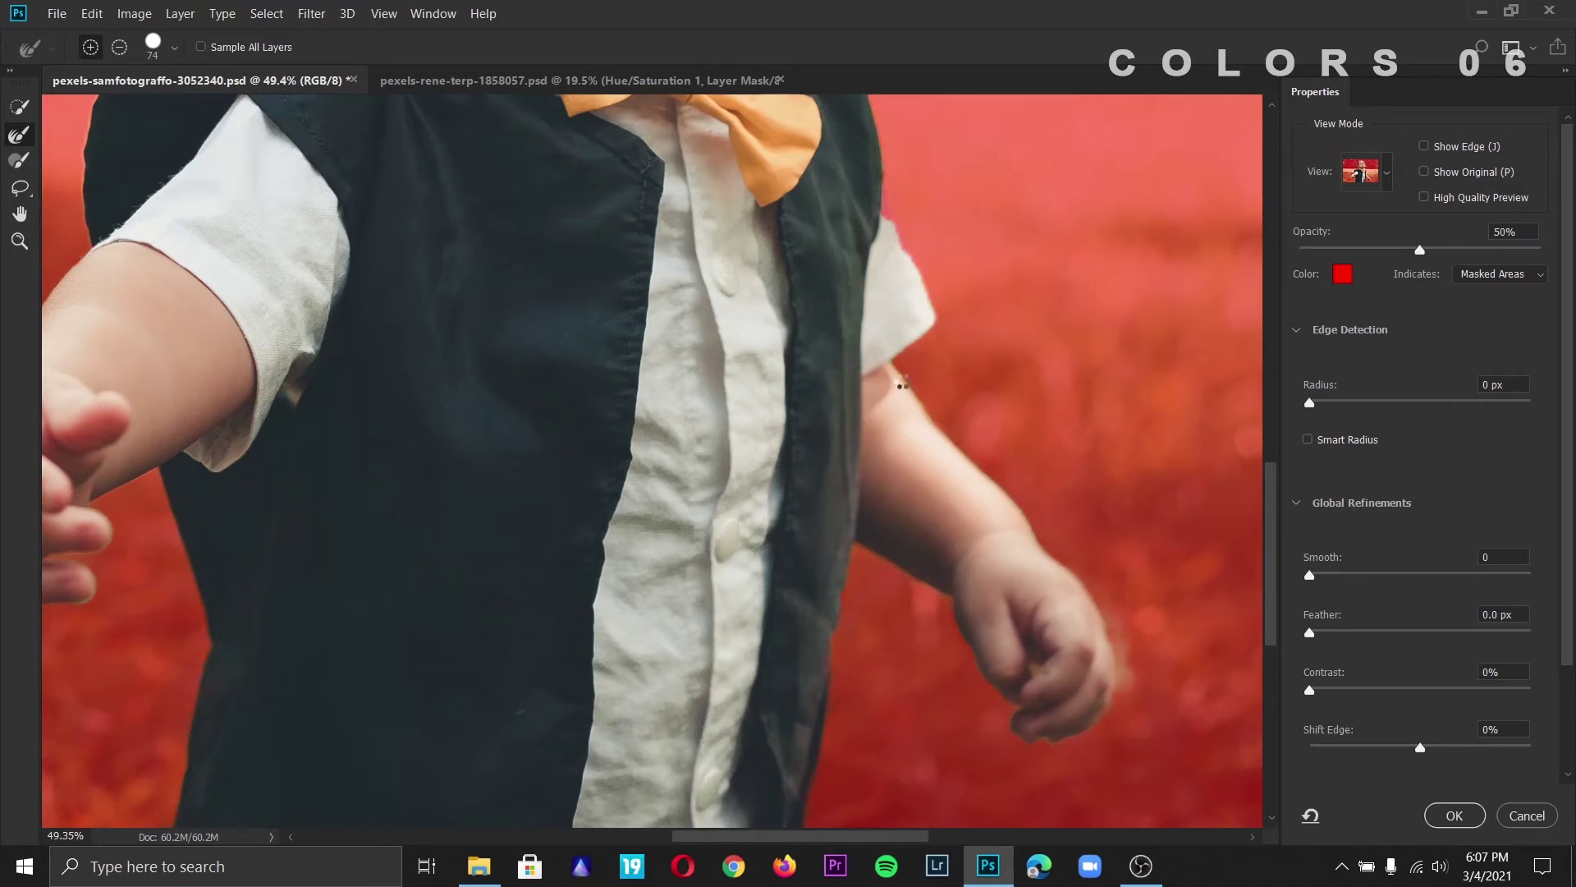
left_click_drag(894, 363, 1056, 554)
scroll(940, 399, "up", 5)
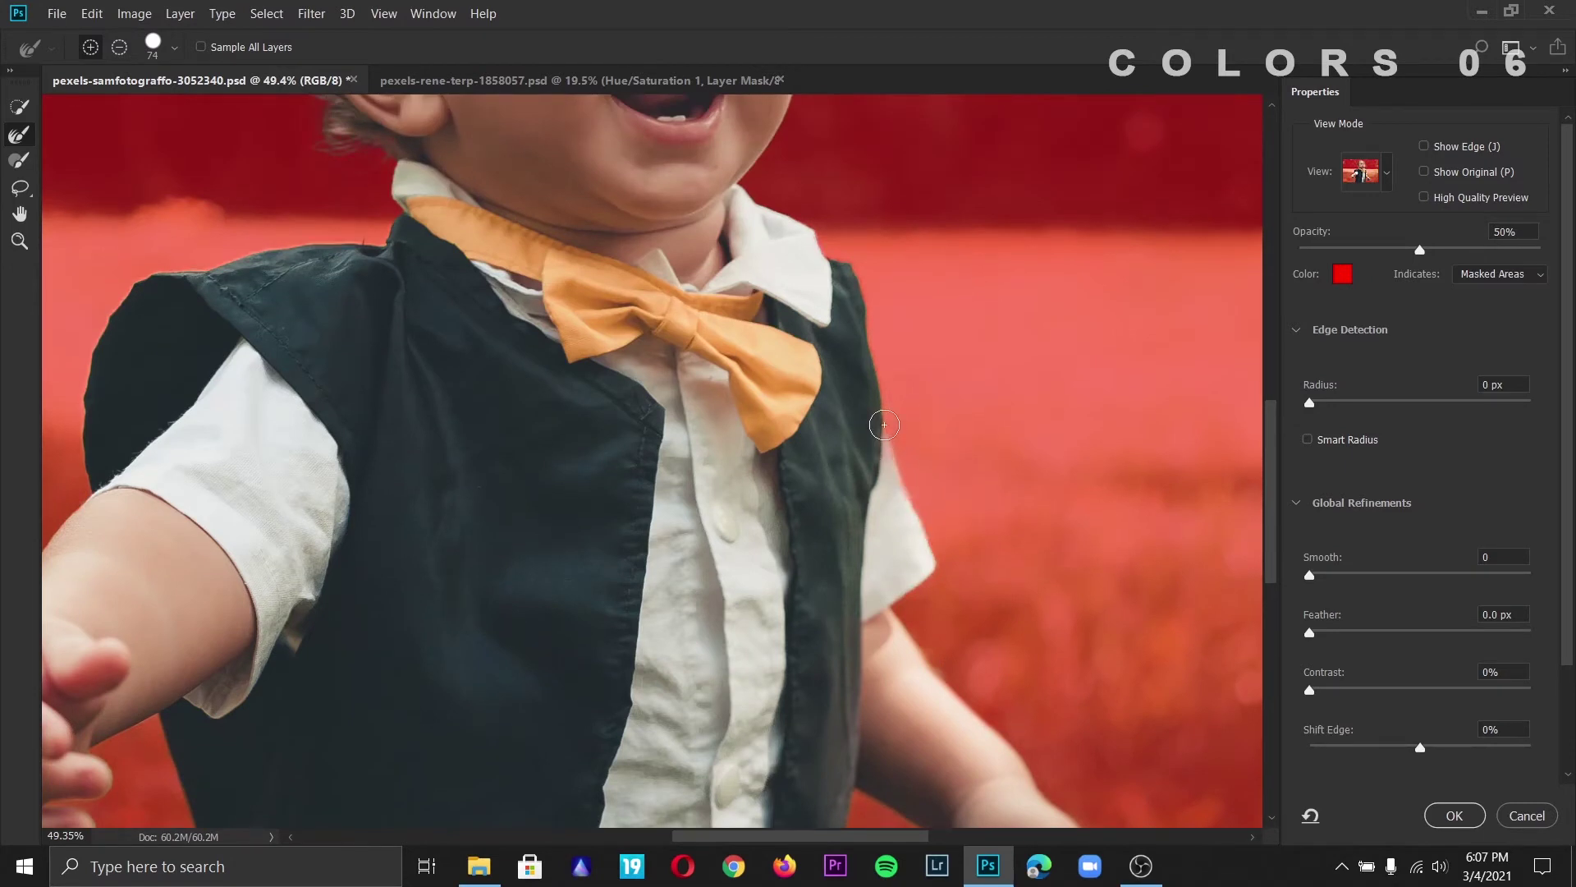
scroll(927, 415, "up", 4)
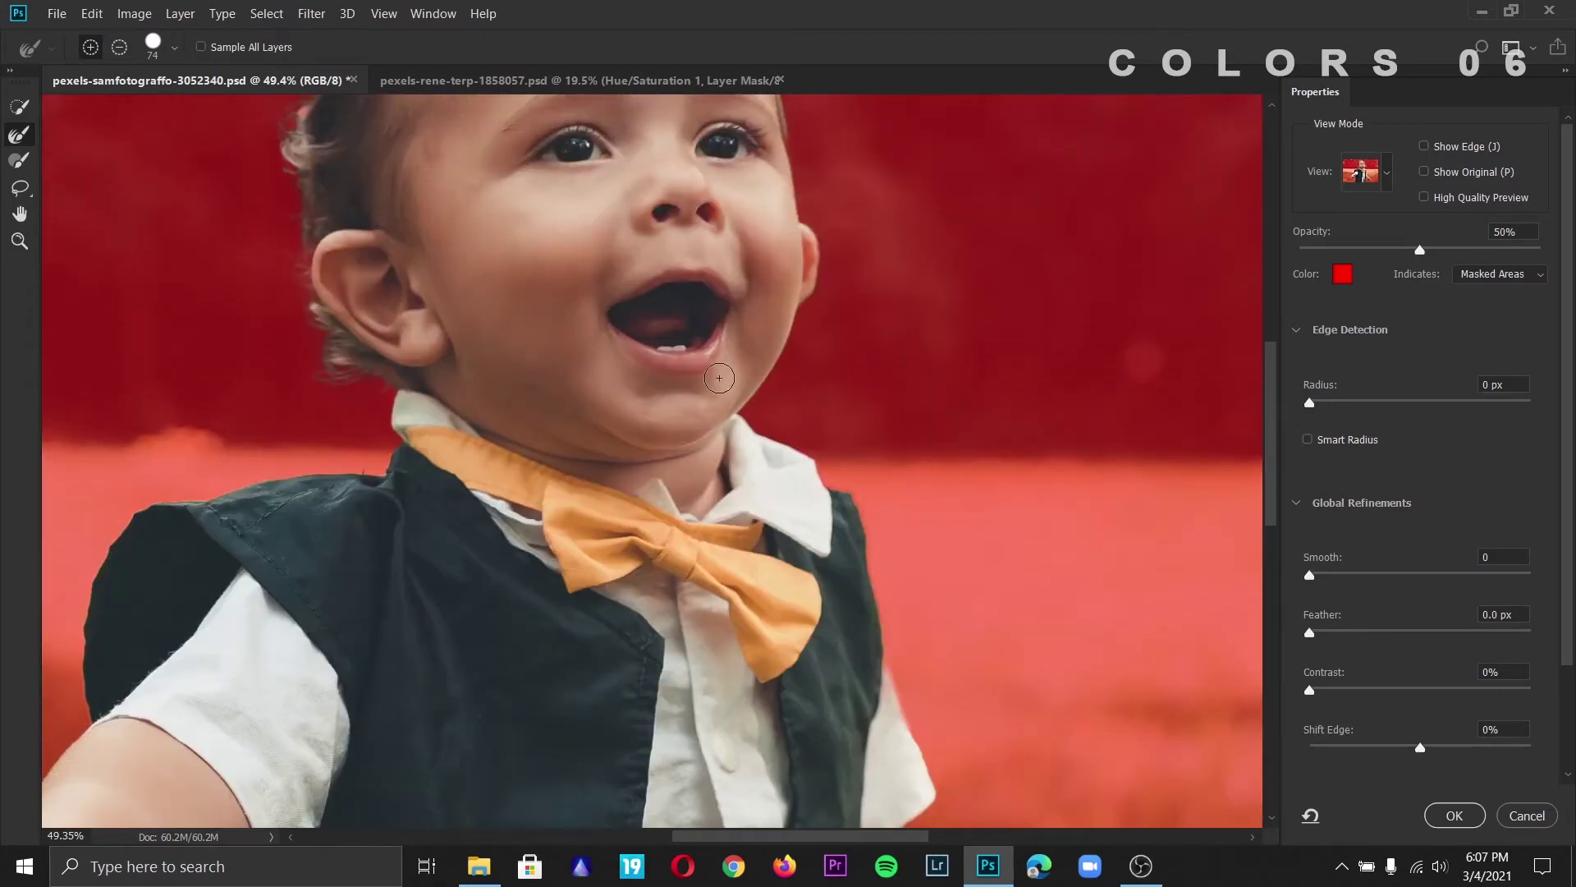
- Apply the refined selection, copy the child onto Layer 1, and hide the Background
left_click(1455, 815)
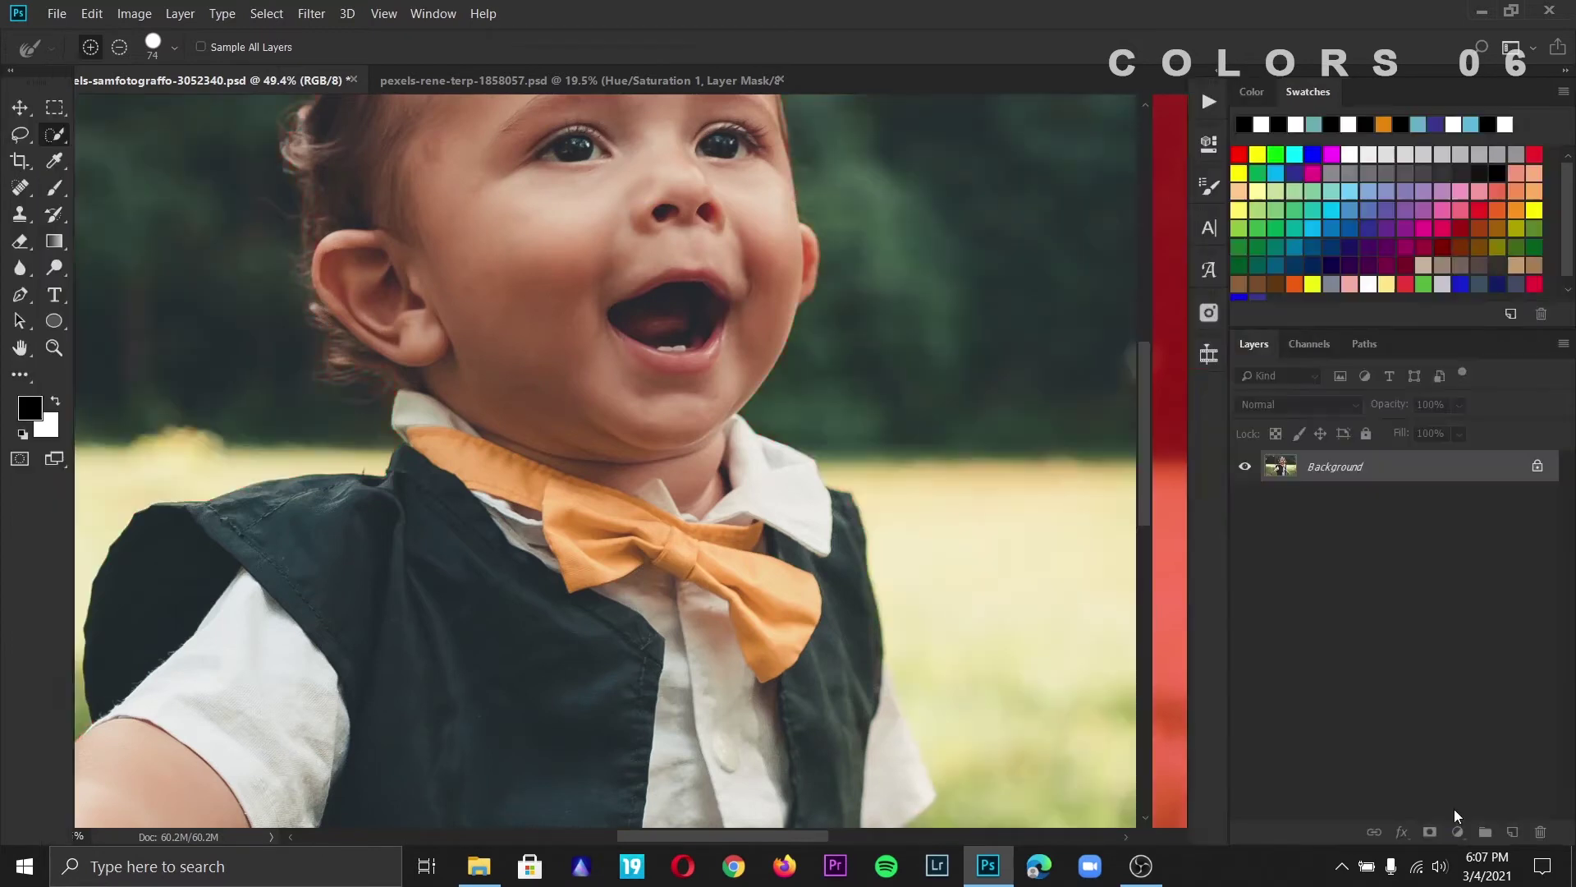
key("ctrl+0")
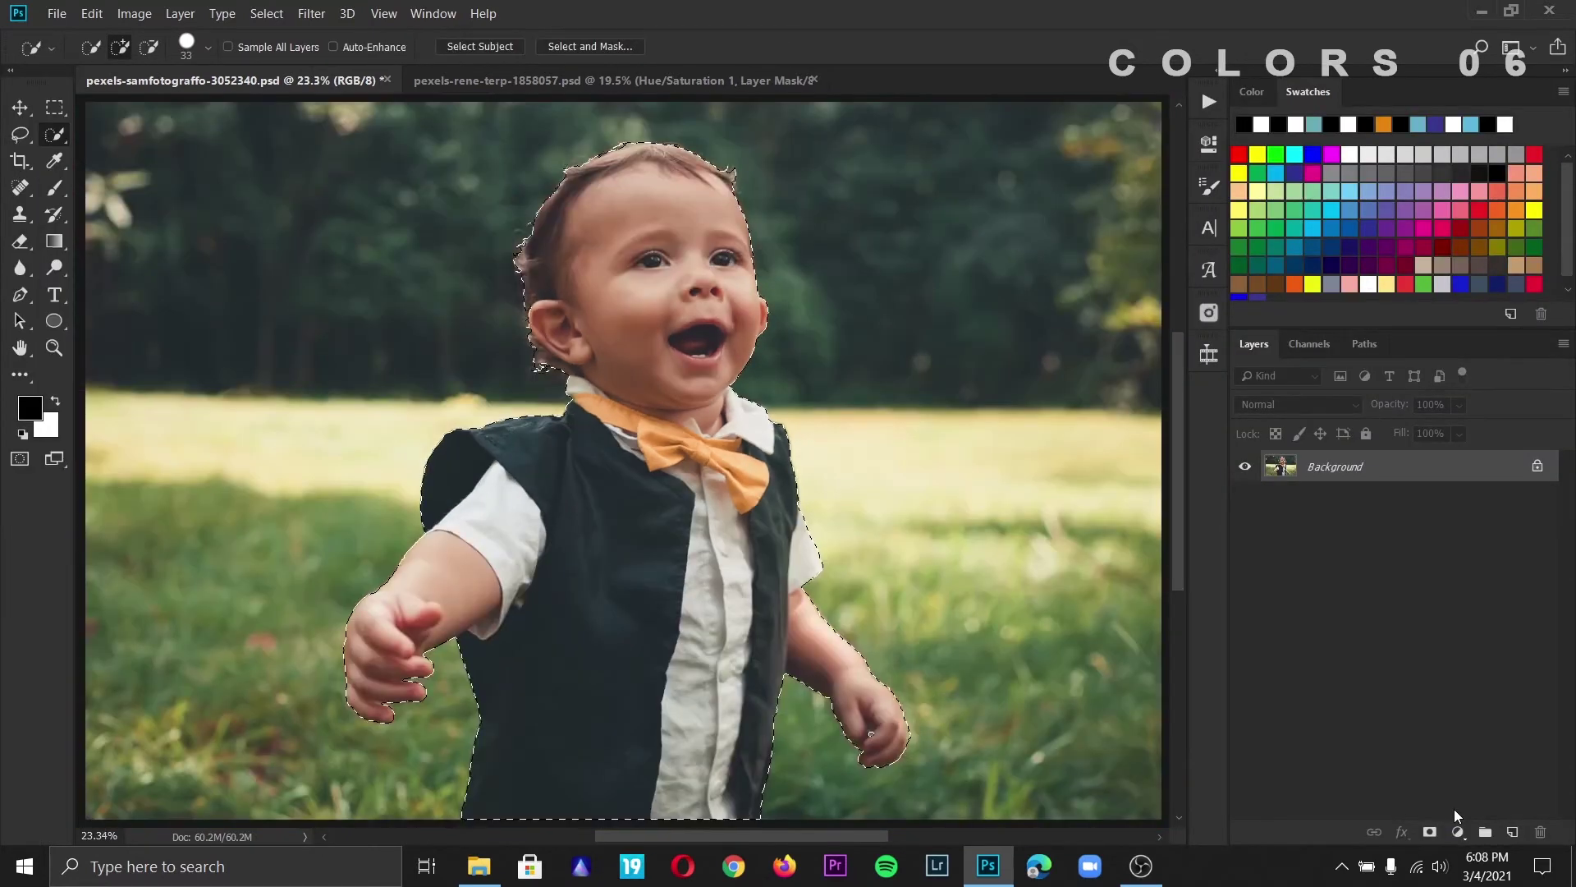
key("ctrl+j")
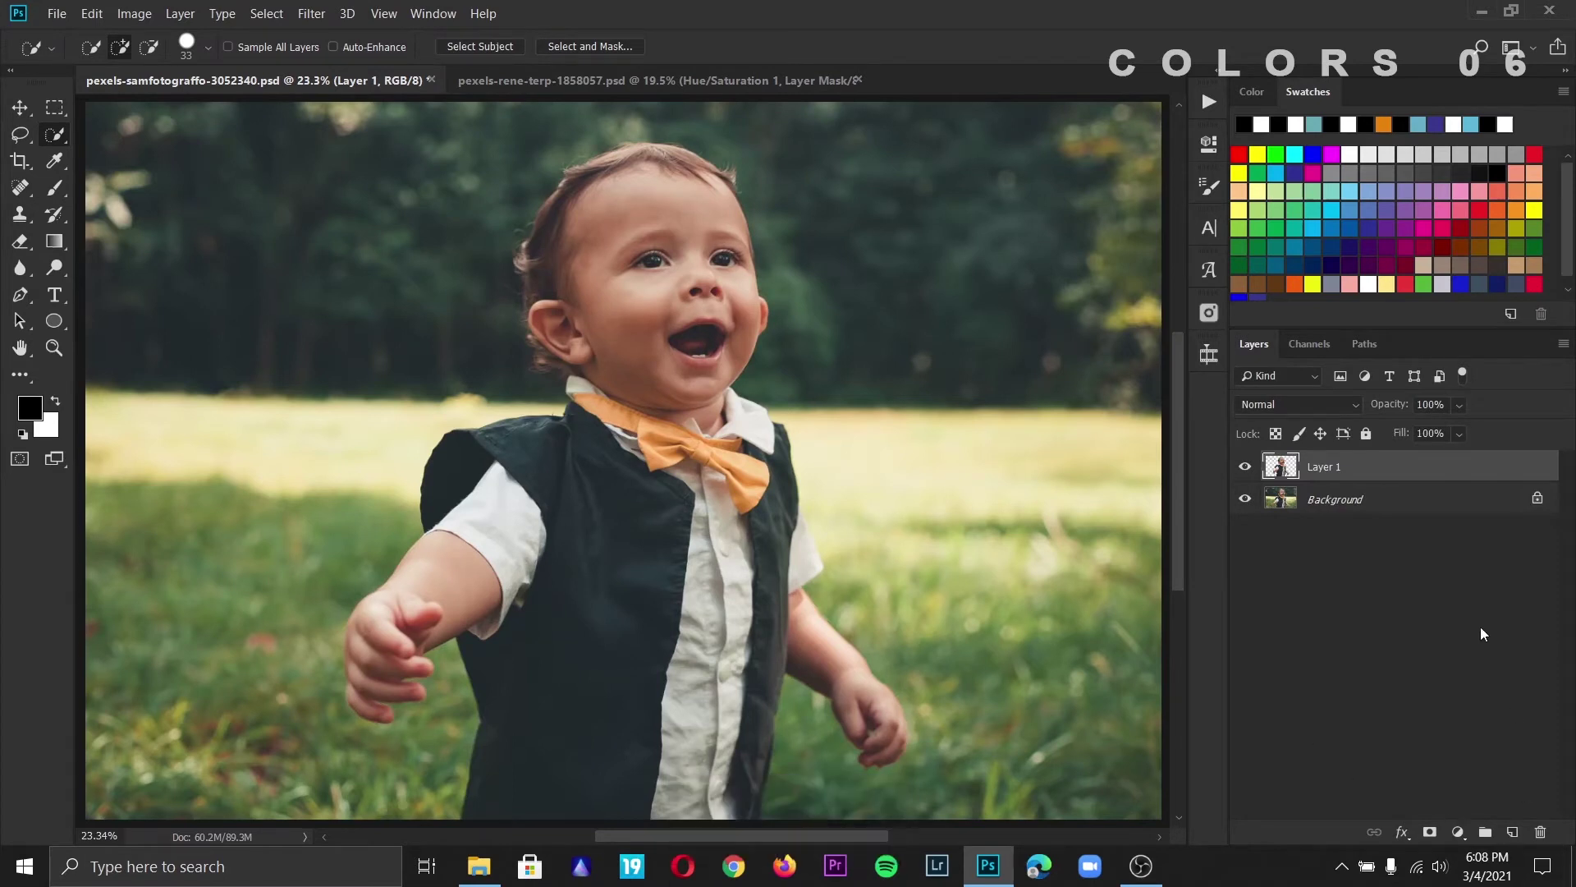
left_click(1245, 499)
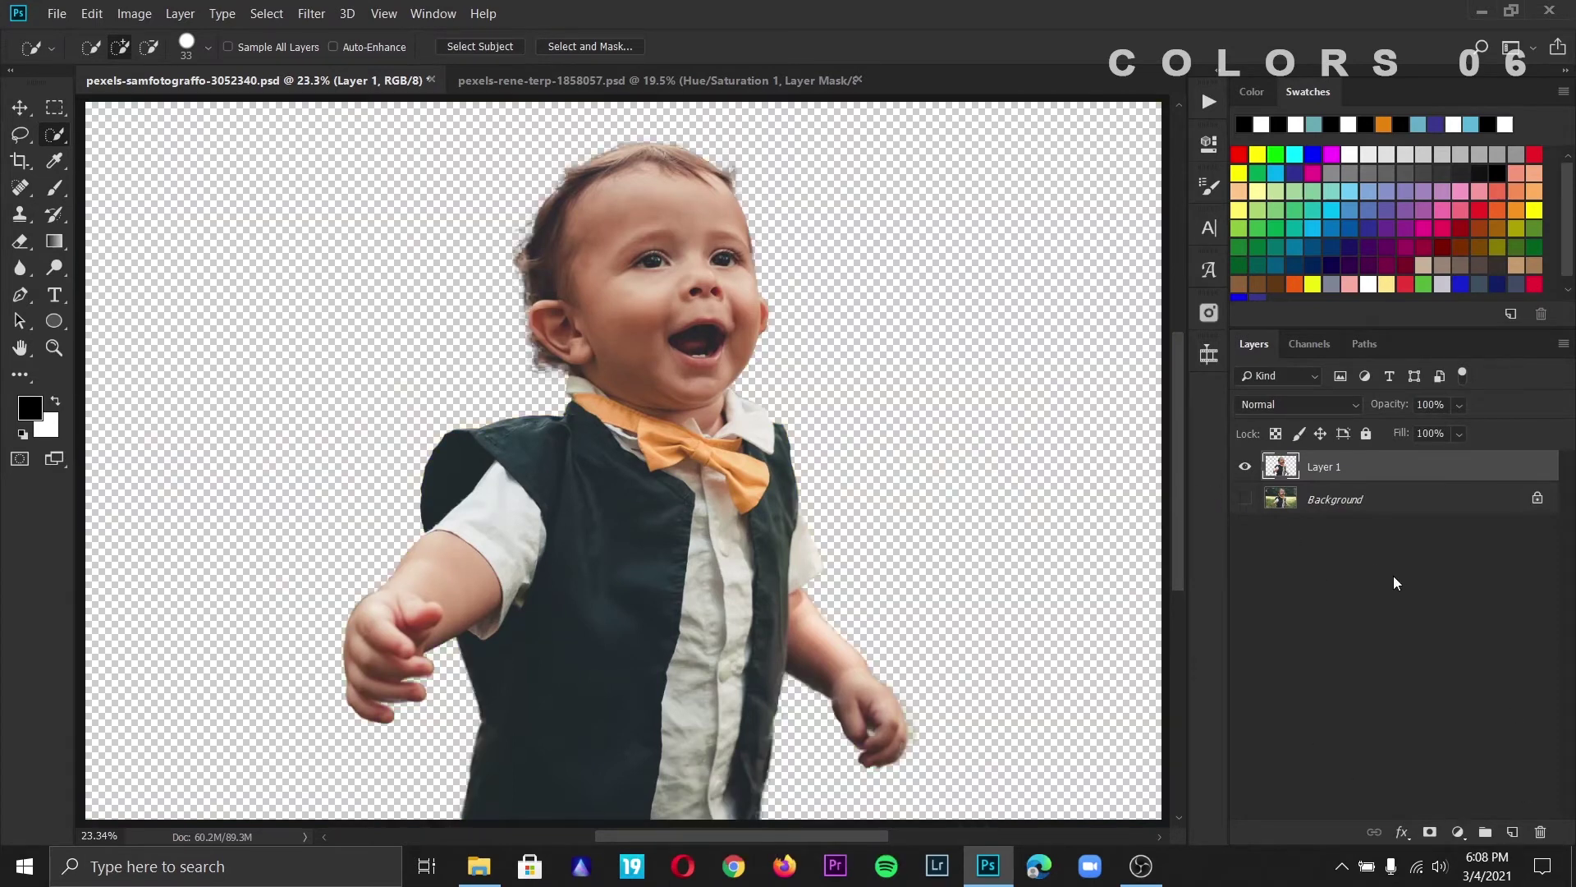
- Show and select the Background layer again, then duplicate it as Background copy
left_click(1245, 499)
left_click(1379, 501)
key("ctrl+j")
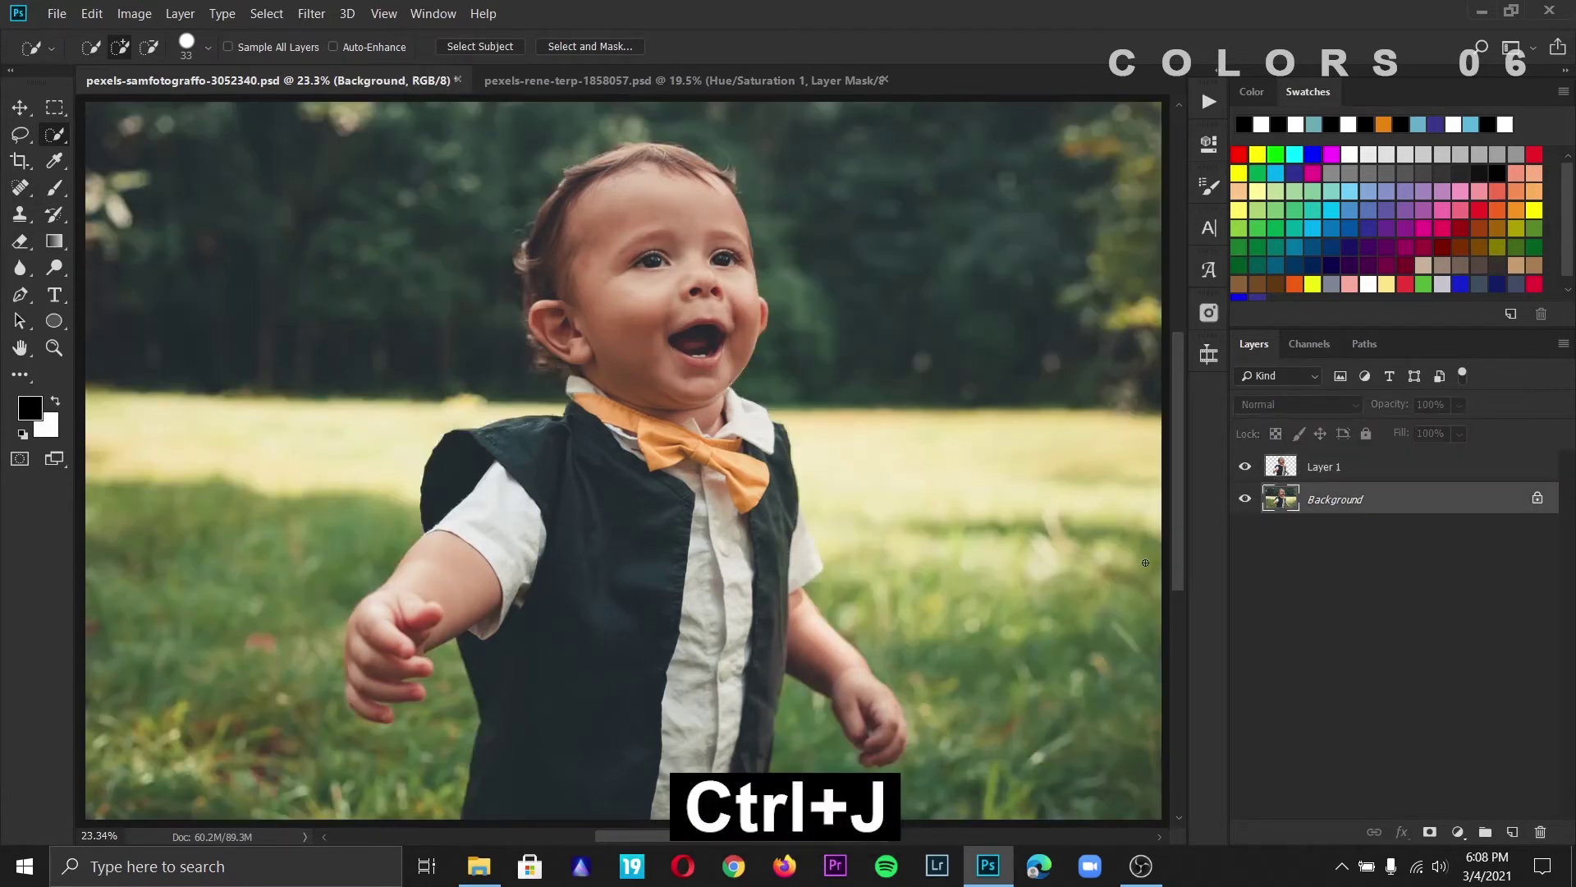
key("ctrl+j")
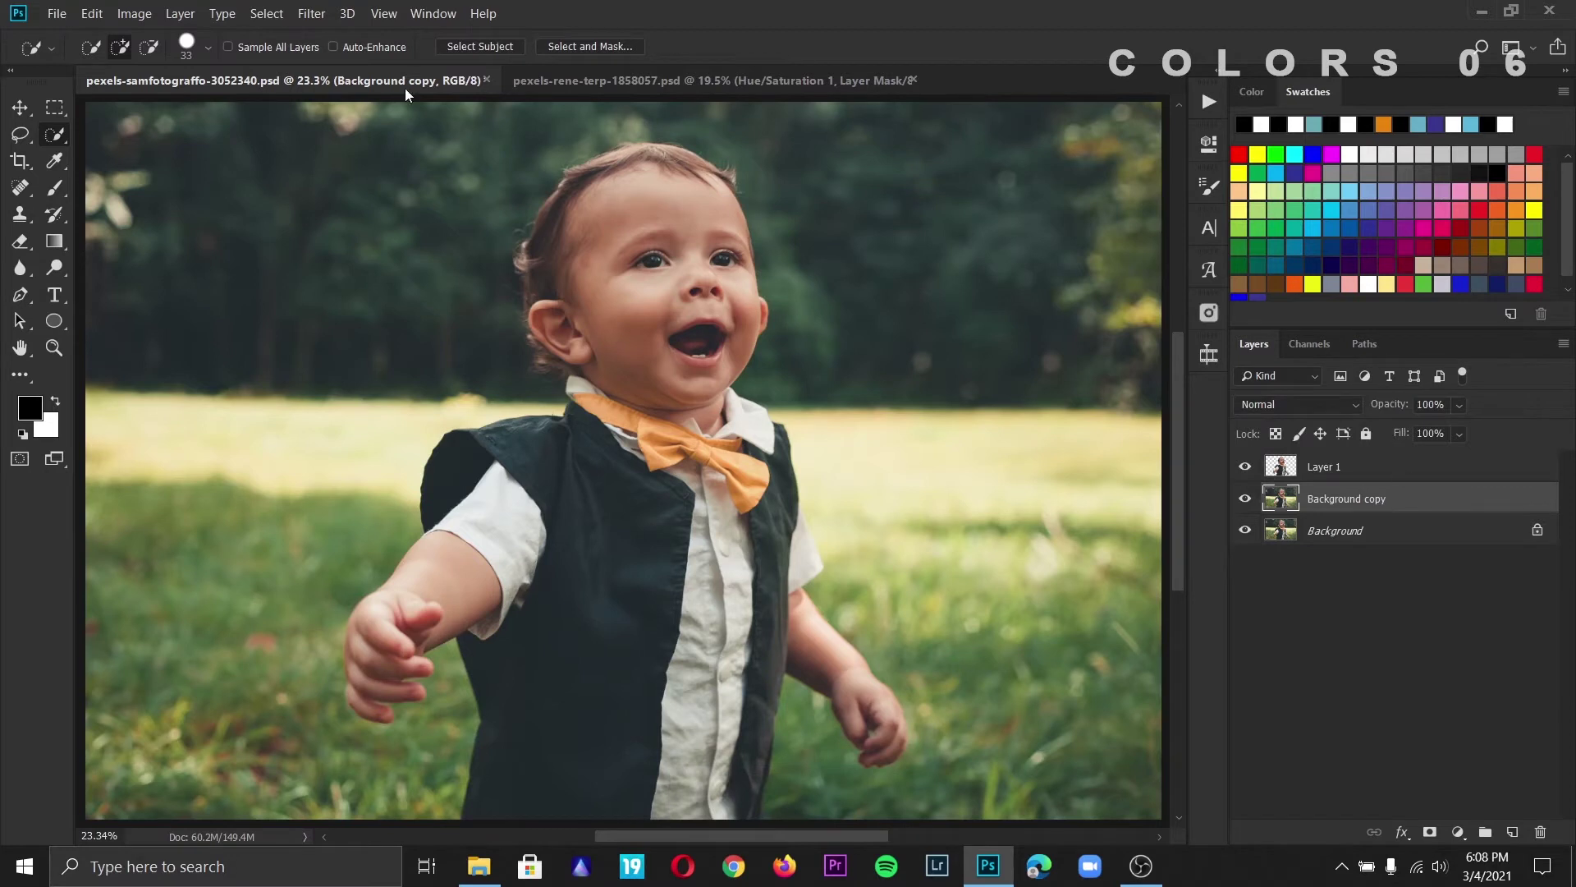
left_click(126, 15)
mouse_move(164, 62)
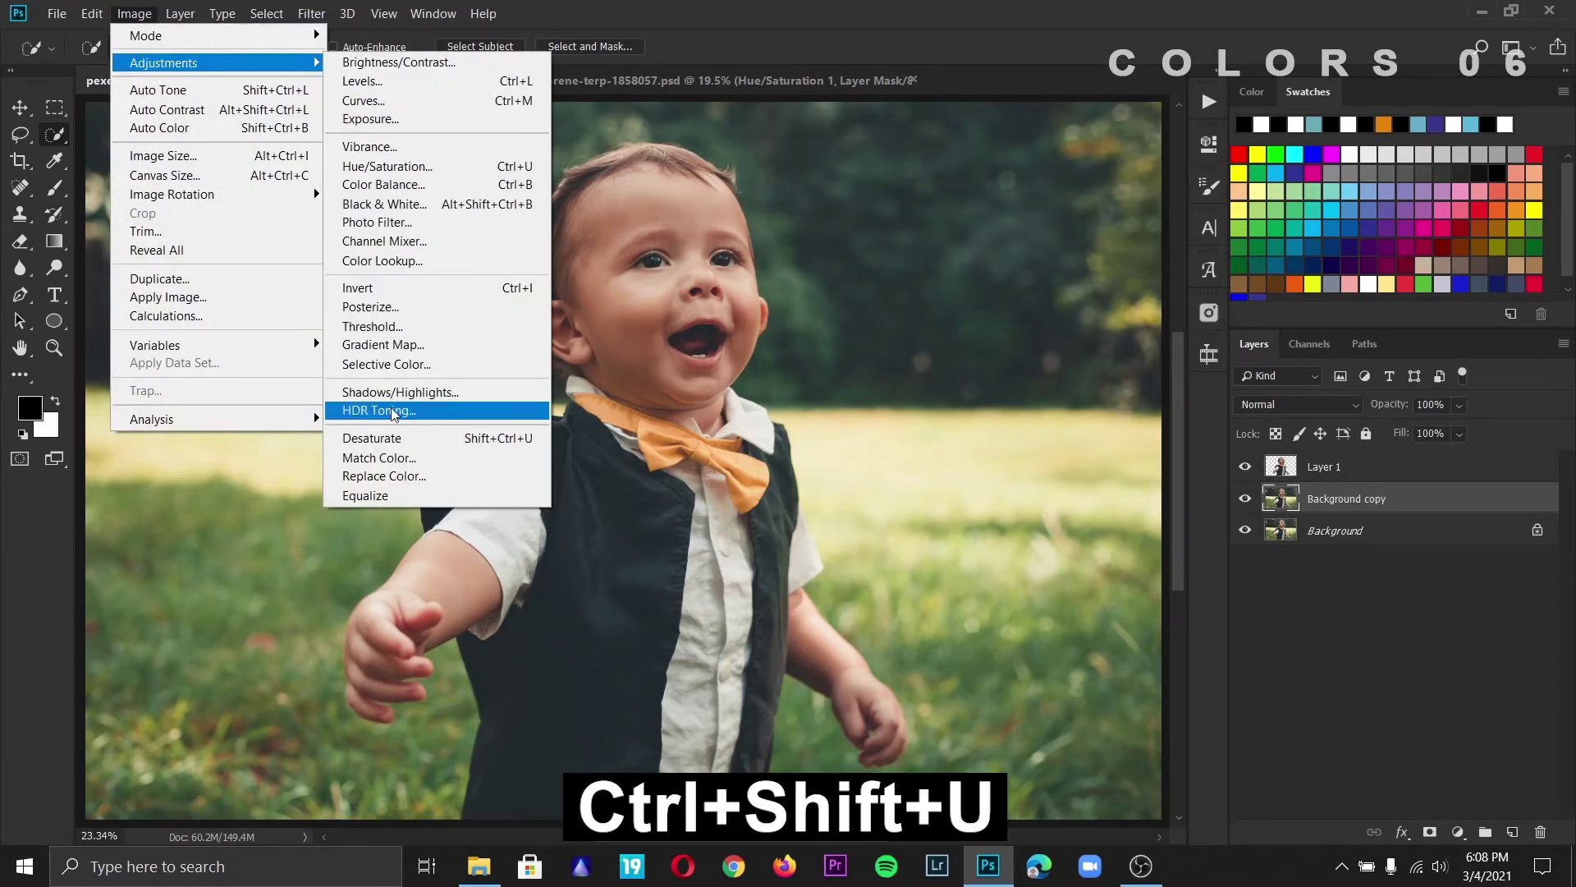
- Desaturate the Background copy to greyscale and toggle it to compare
left_click(517, 447)
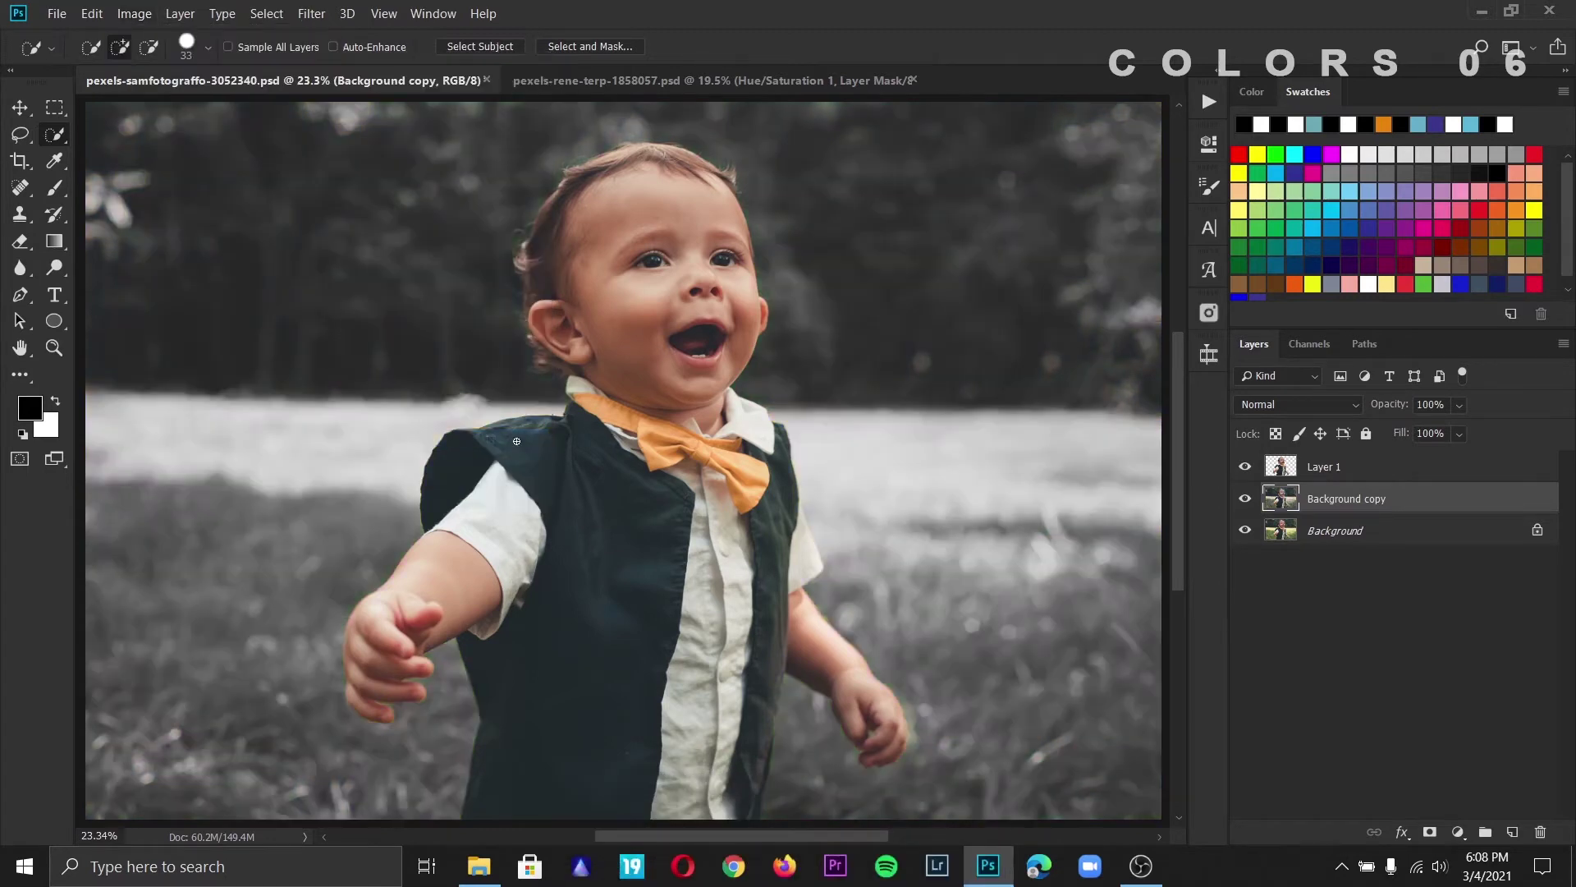
left_click(1245, 498)
left_click(1245, 498)
- Add a Curves 1 layer that darkens the shadows and lifts the black point
left_click(1461, 832)
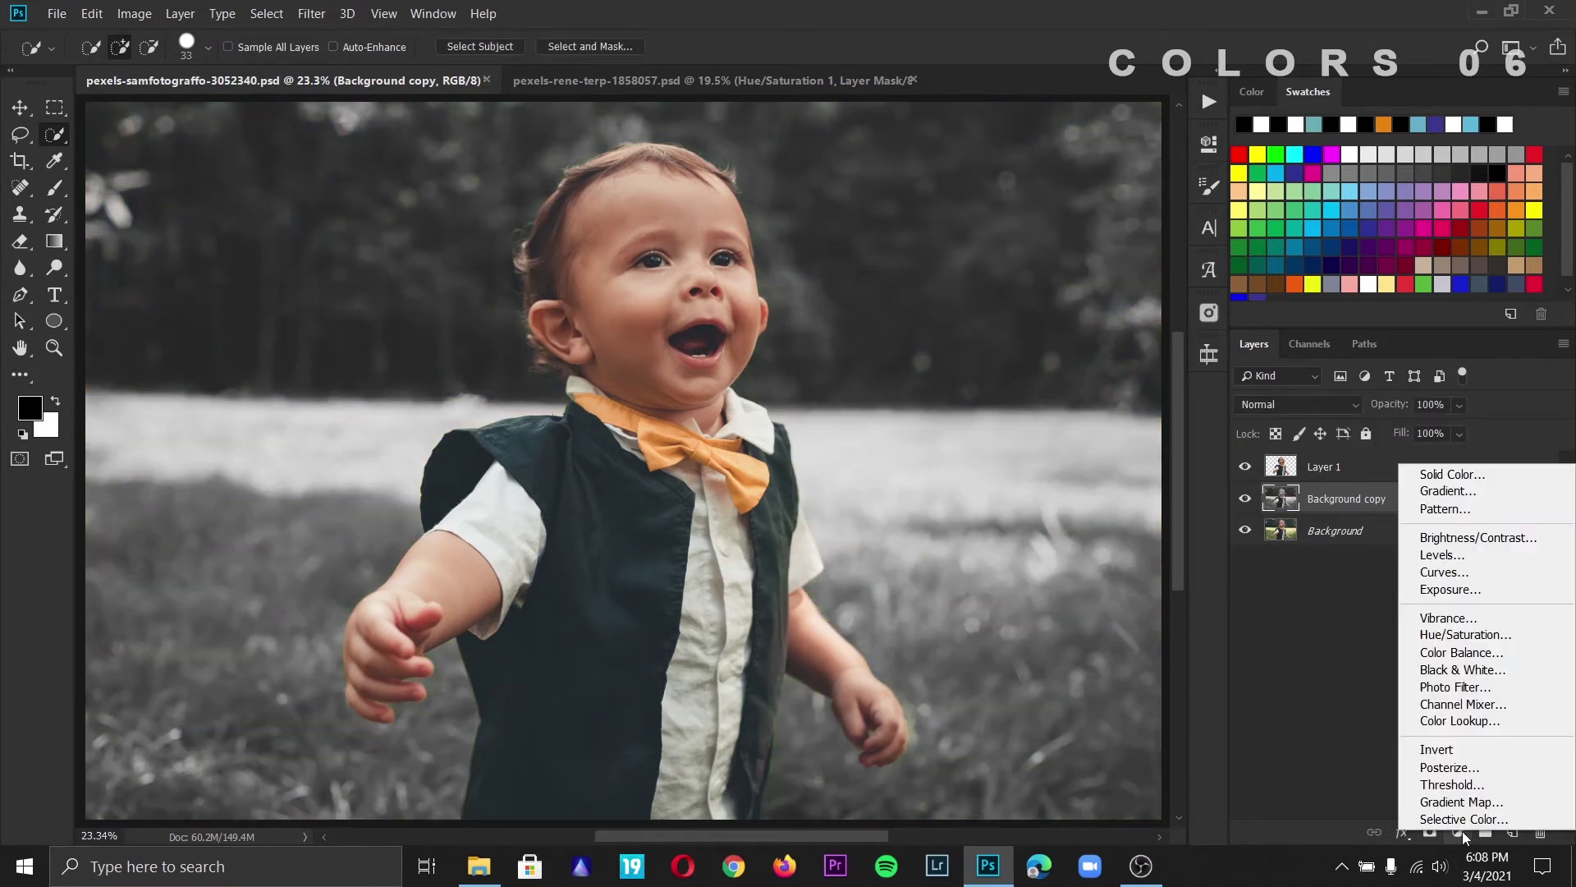
left_click(1457, 575)
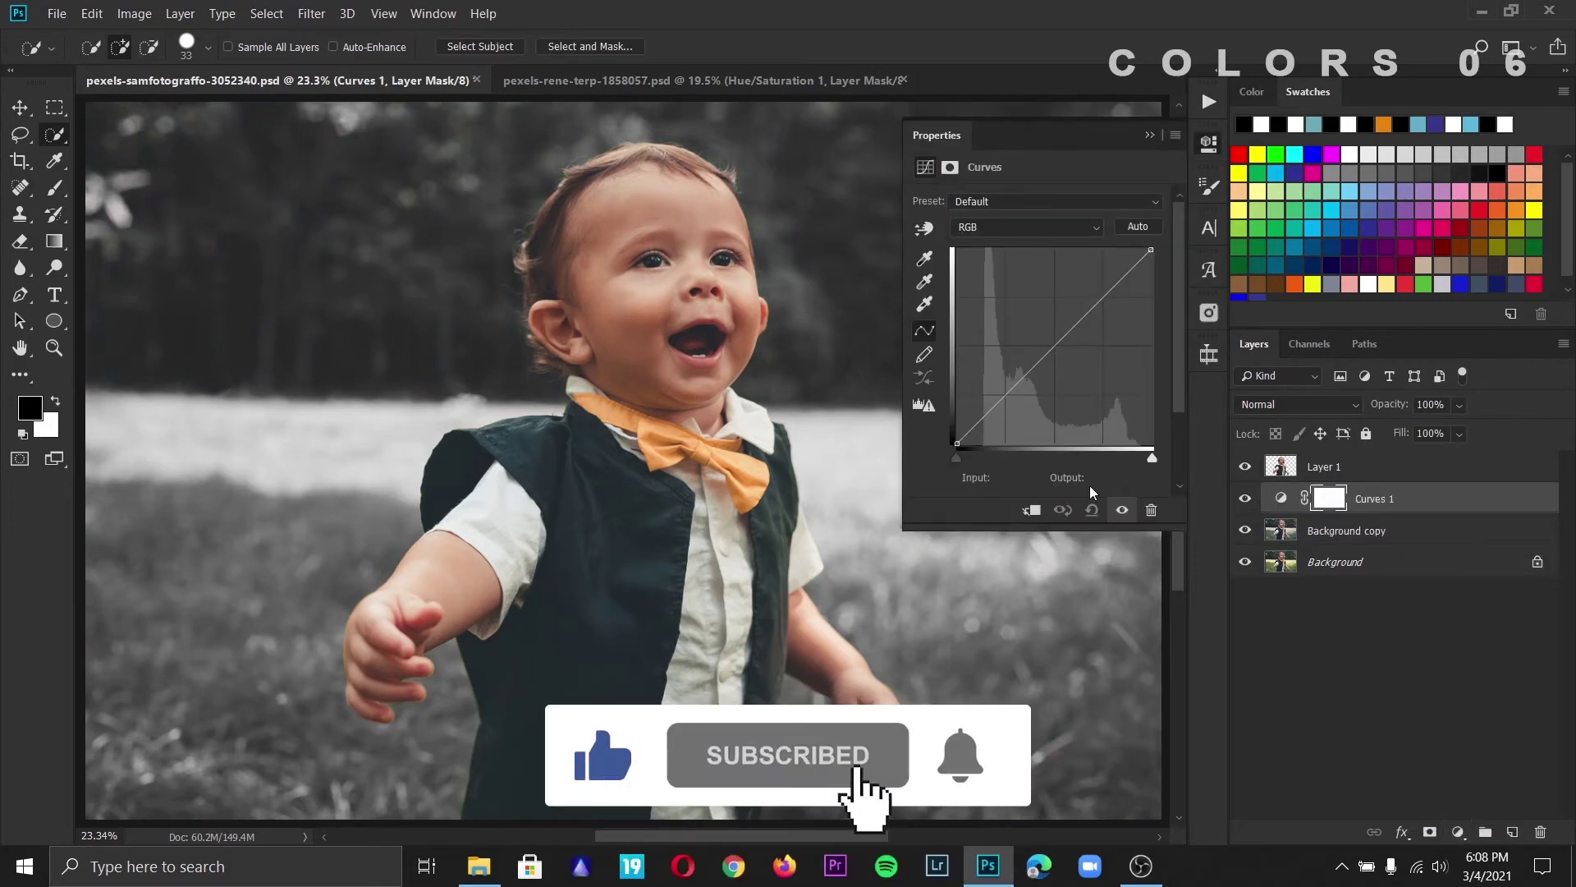
left_click_drag(1009, 393, 1008, 406)
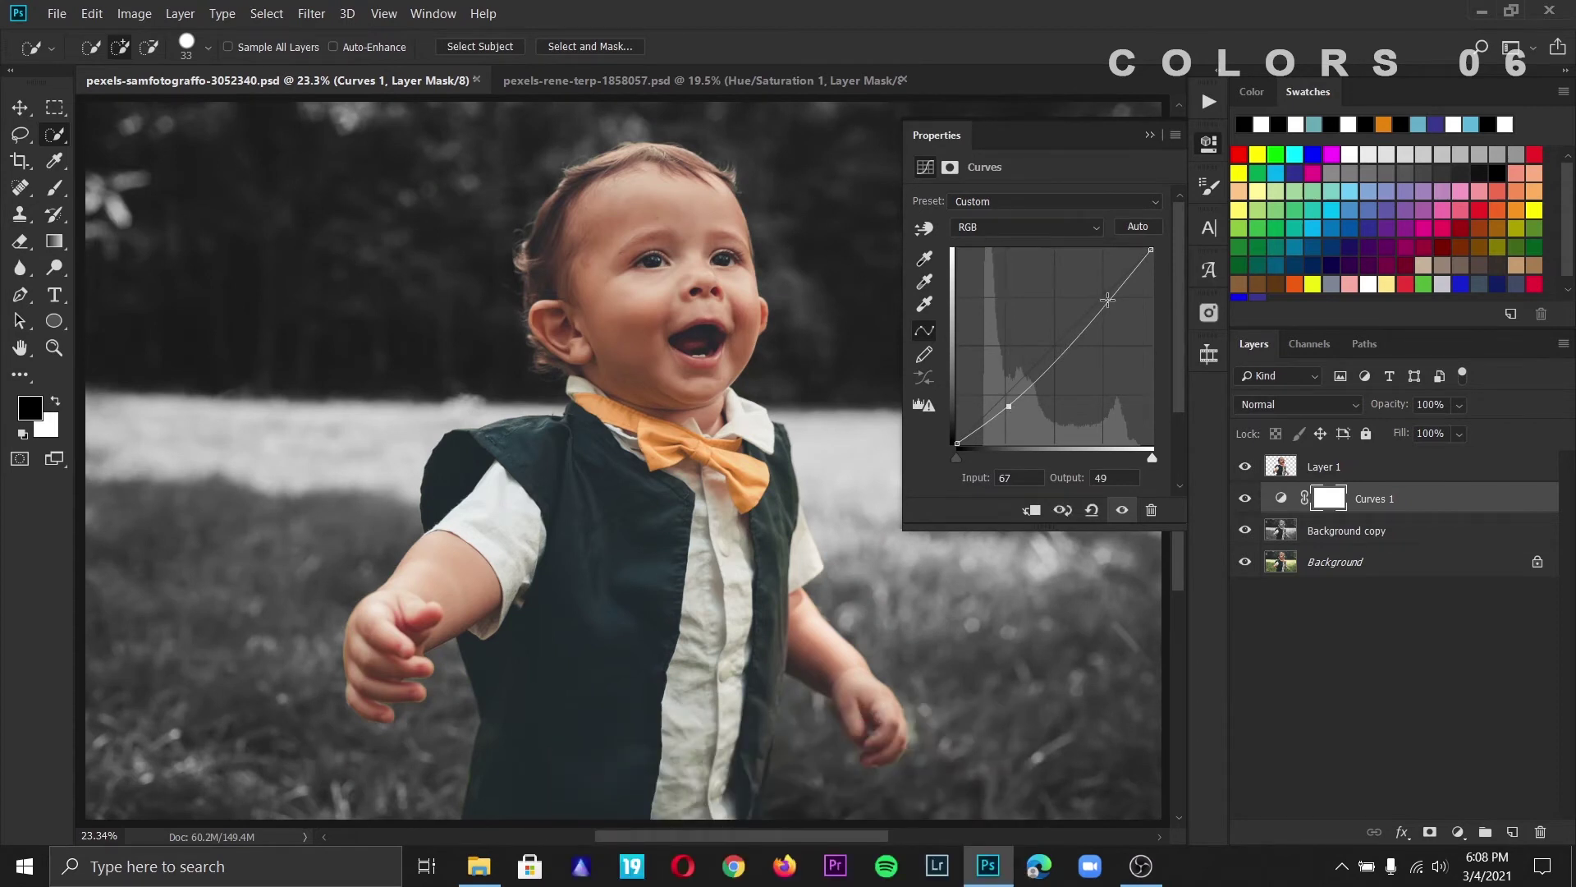
left_click_drag(1108, 299, 1108, 294)
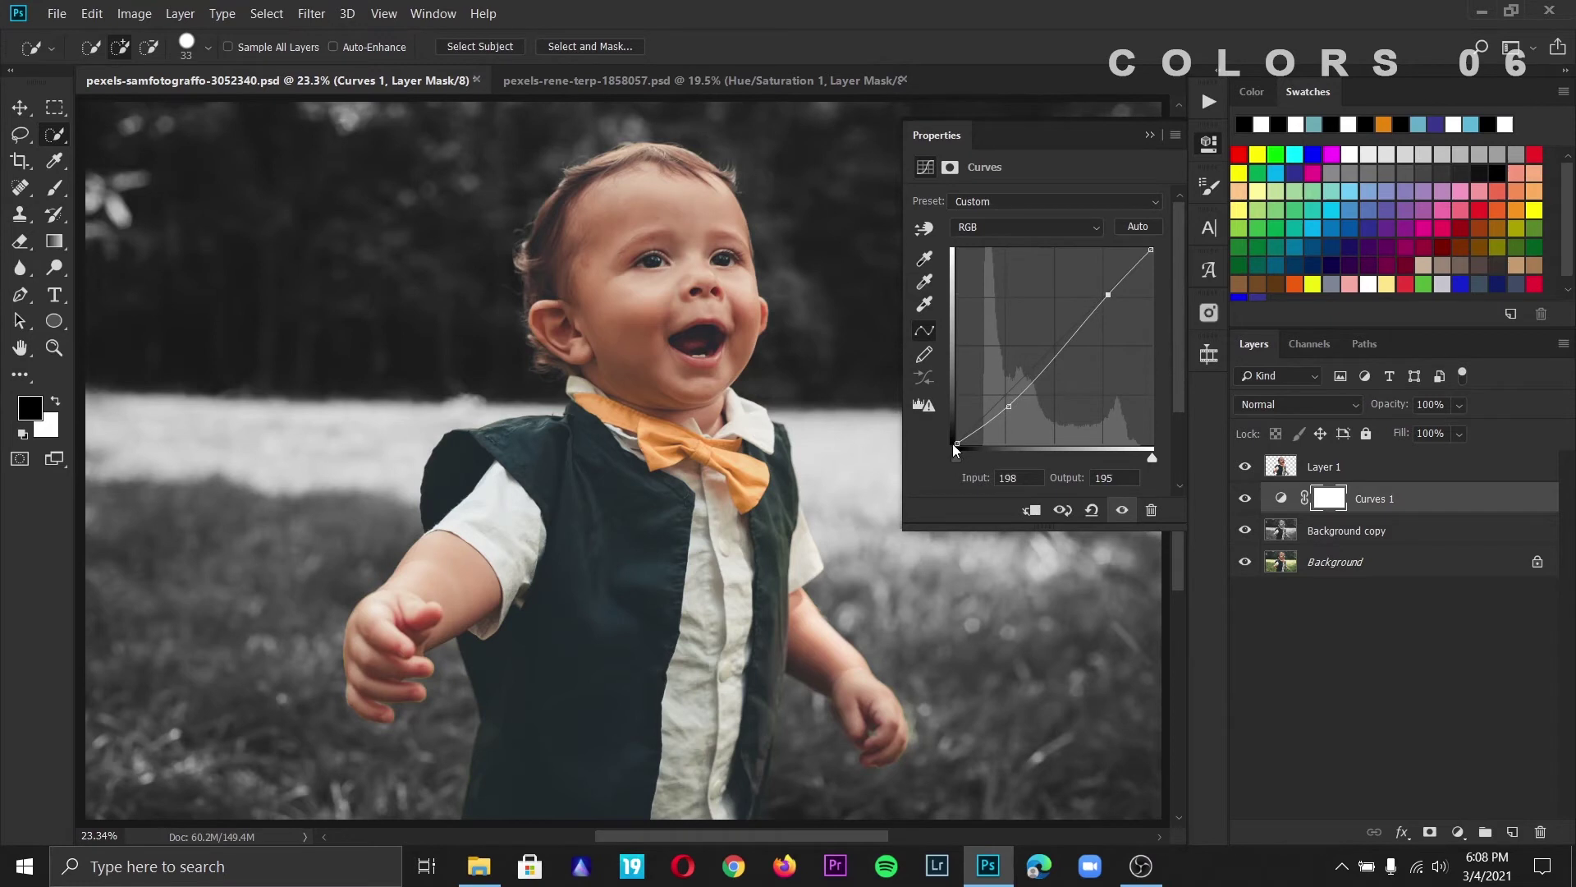
left_click_drag(955, 443, 946, 429)
left_click_drag(1009, 405, 1015, 406)
- Add a Hue/Saturation layer clipped to Layer 1 with Saturation set to +9
left_click(1154, 135)
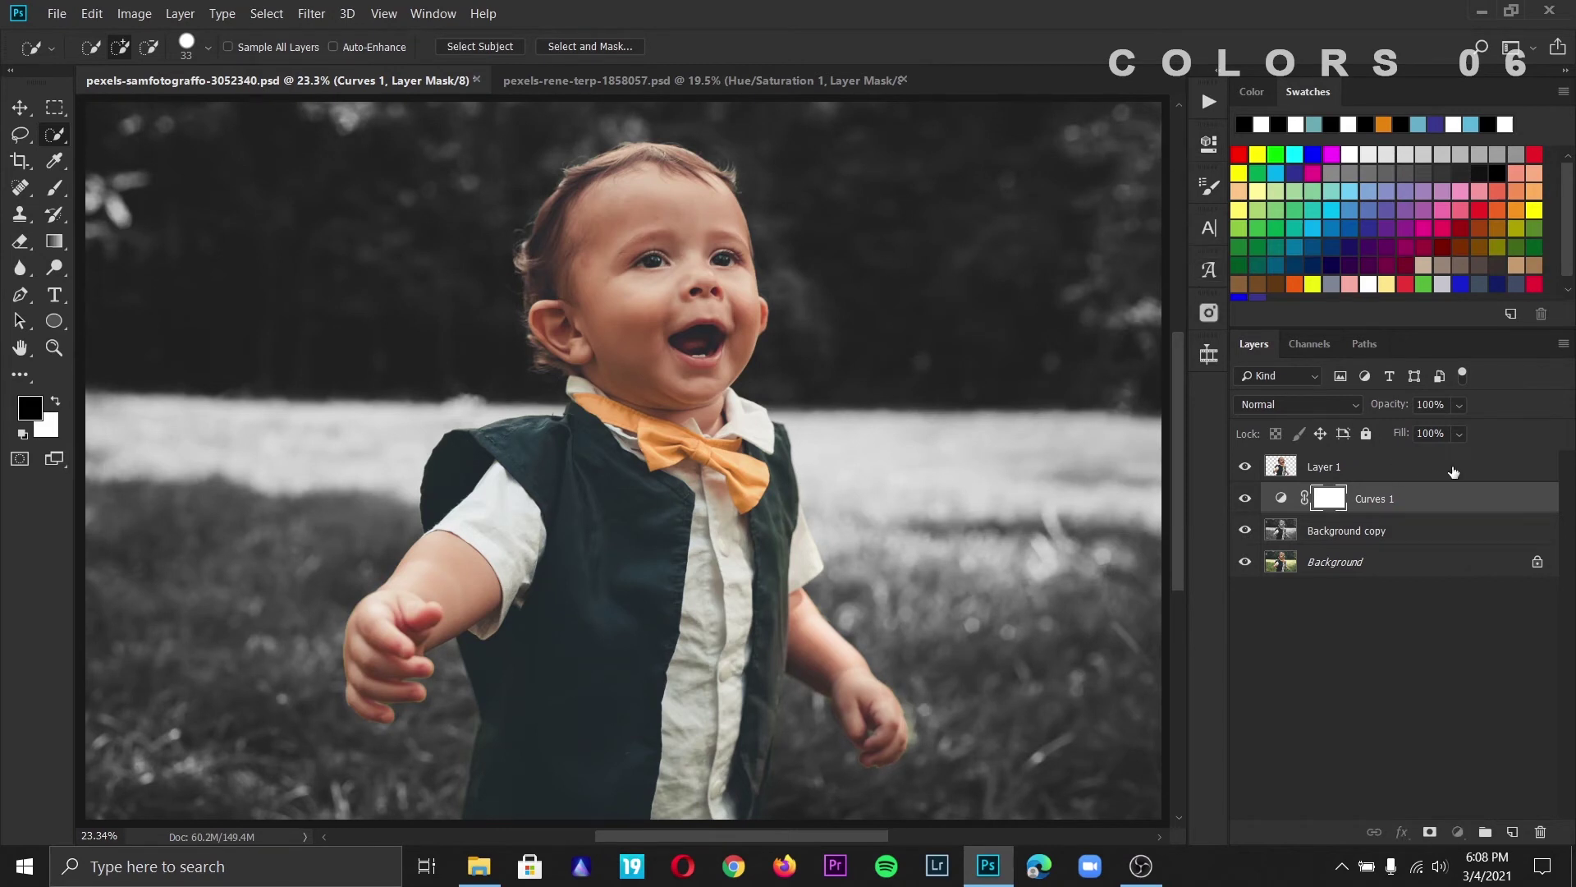
left_click(1453, 468)
left_click(1458, 831)
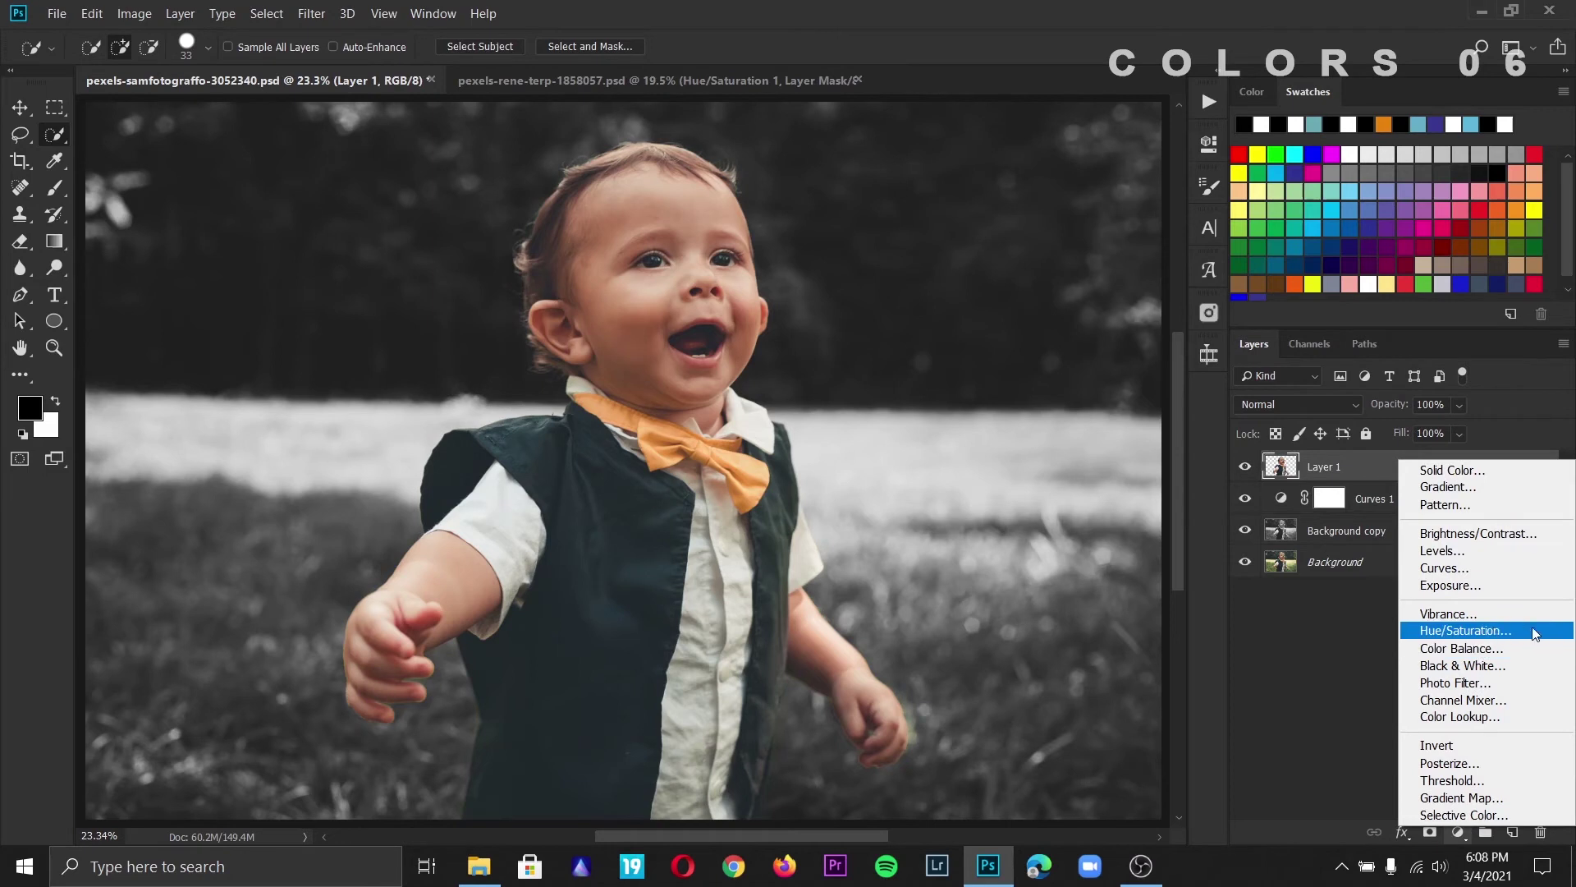
left_click(1558, 631)
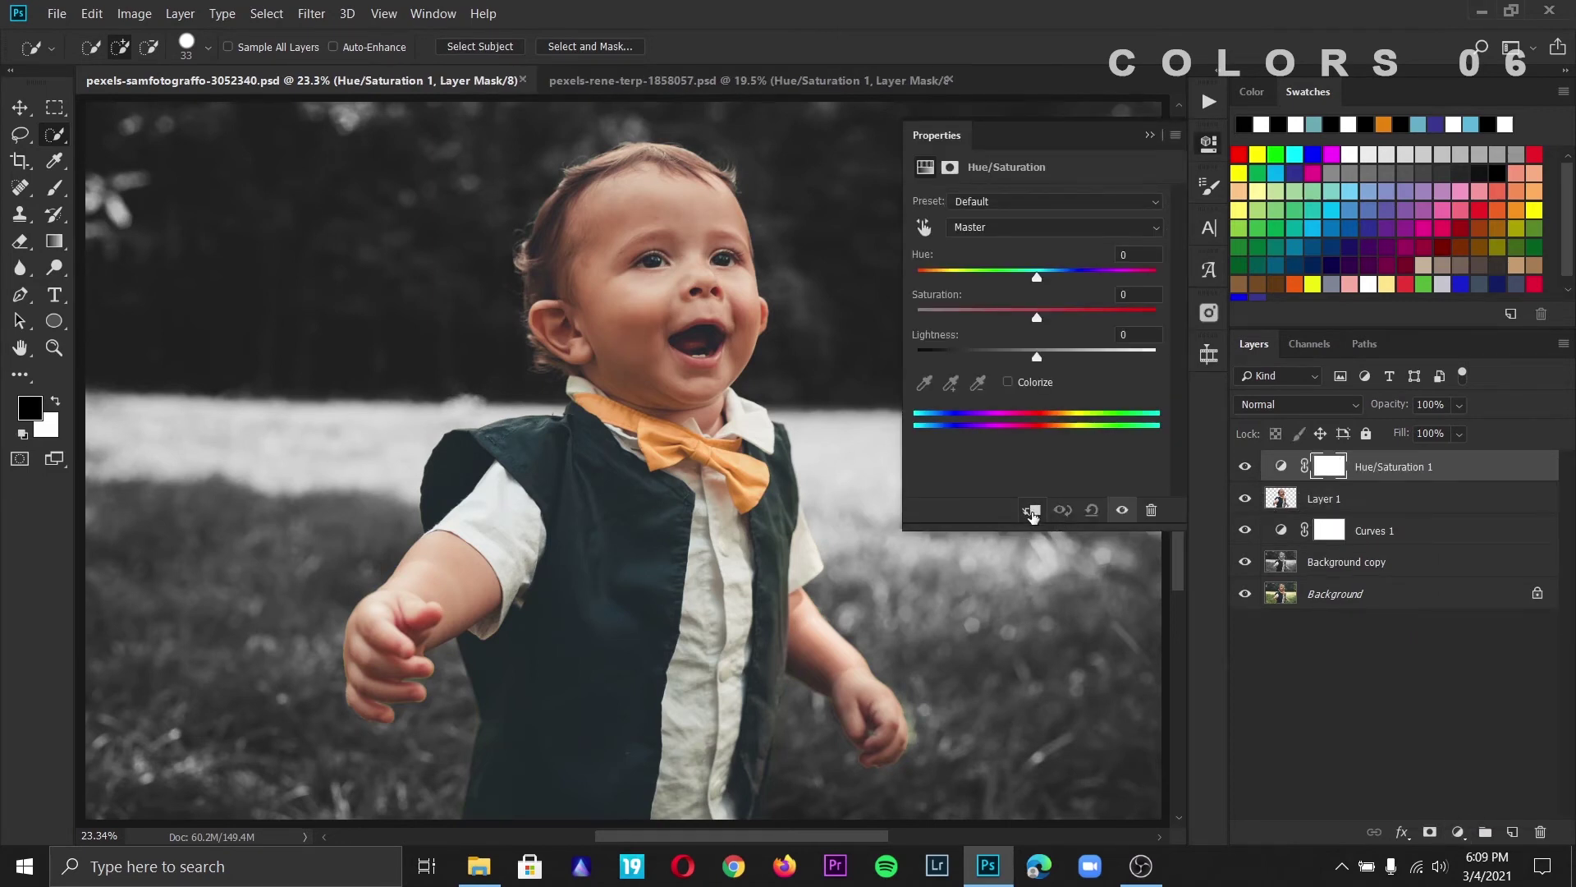
left_click(1032, 510)
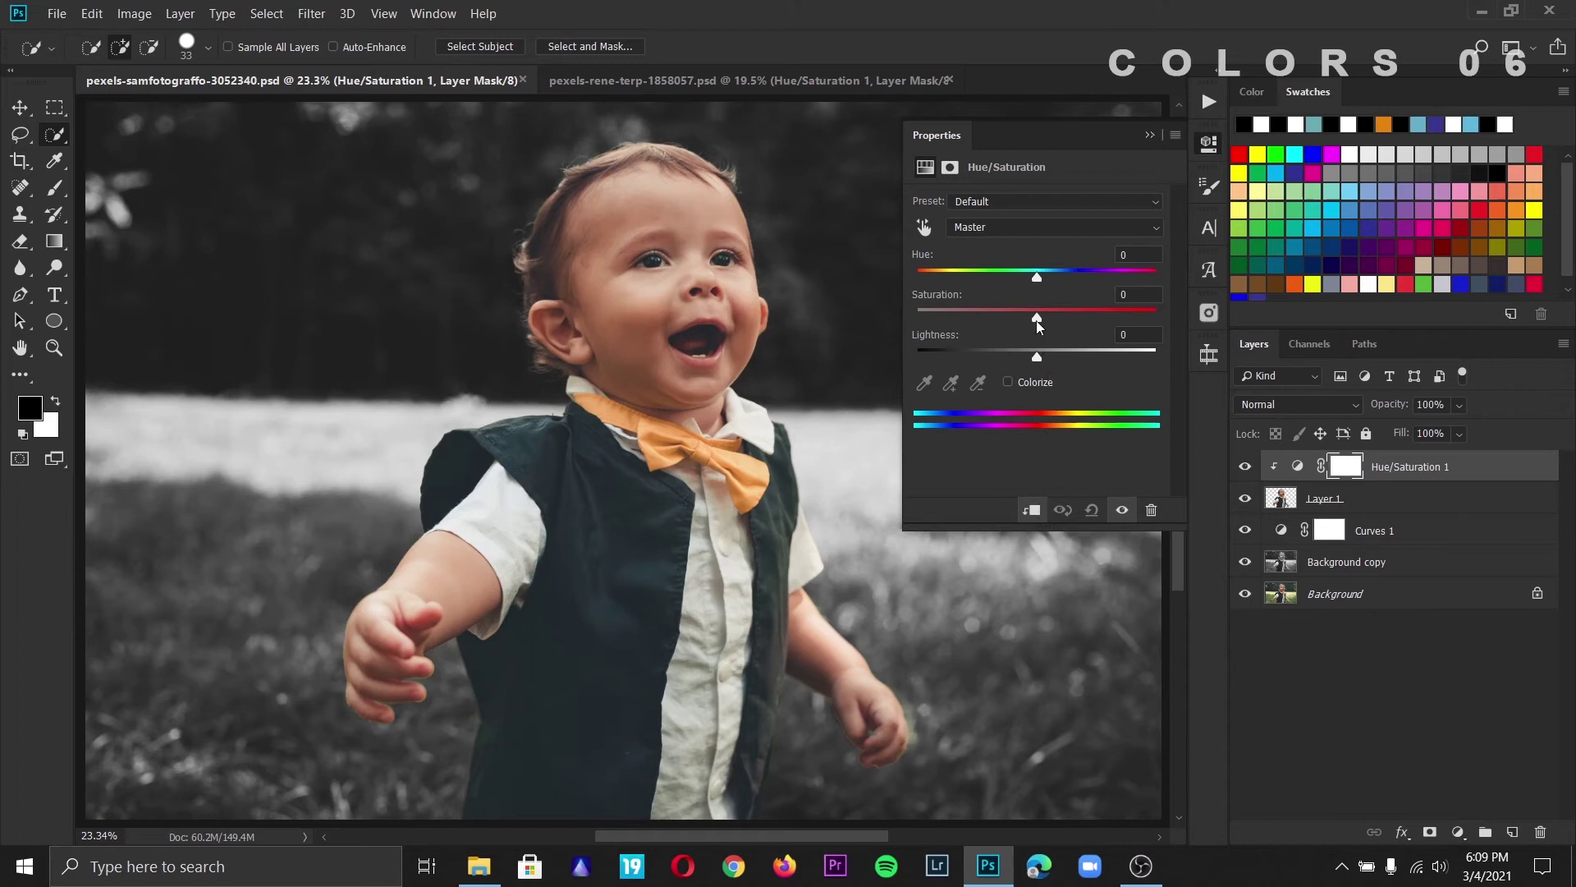
left_click_drag(1036, 319, 1052, 320)
left_click_drag(1049, 320, 1047, 320)
left_click(1150, 135)
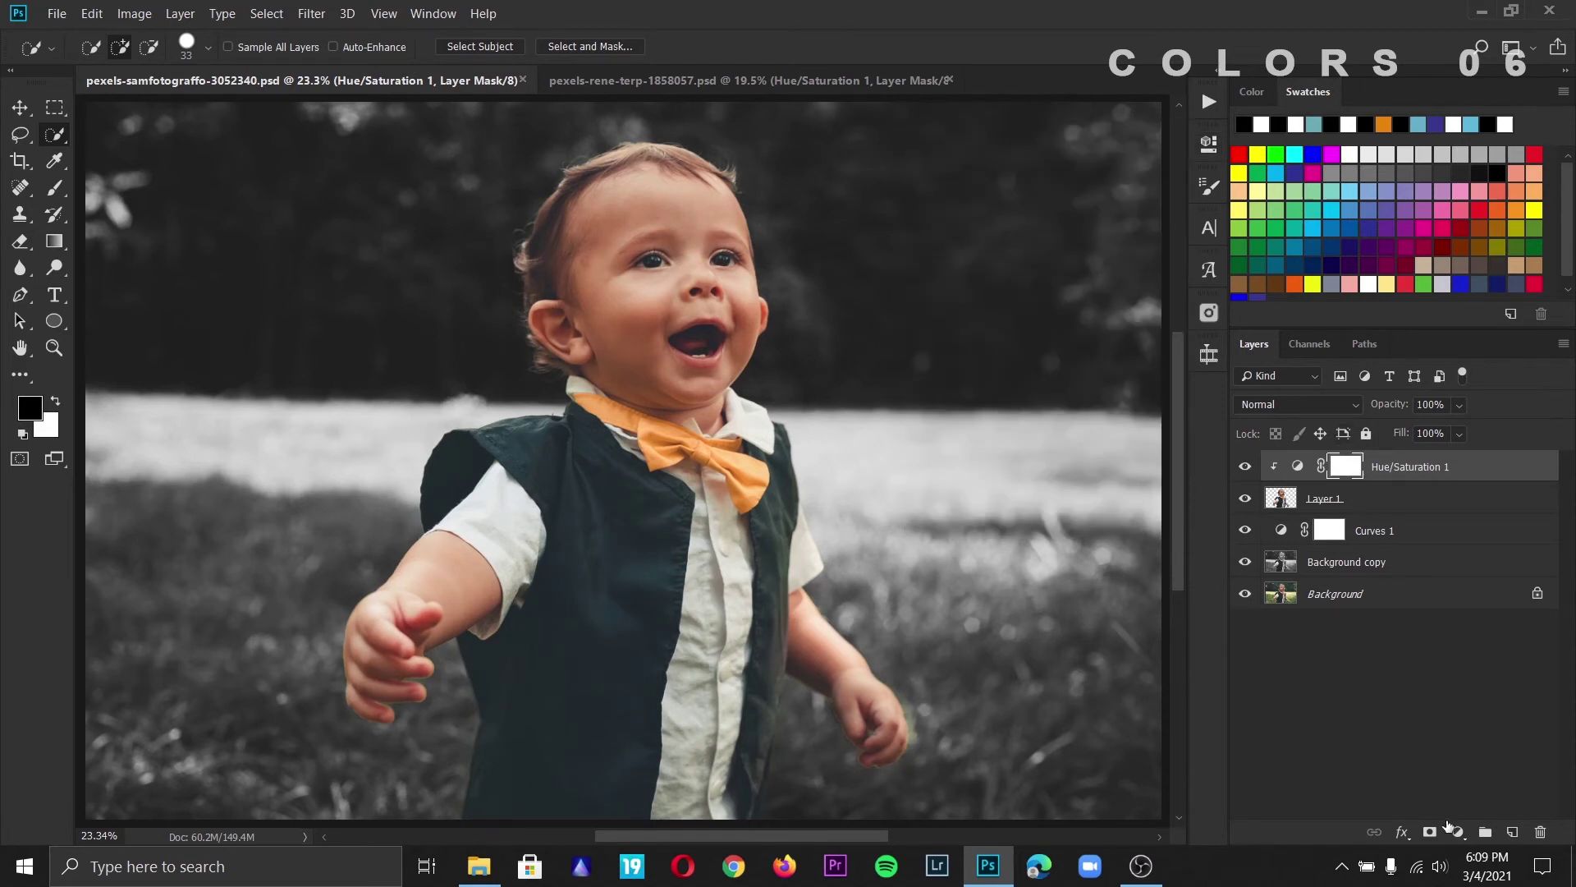
- Add a Curves 2 layer, adjusting the Red channel highlights and adding a Blue channel point
left_click(1456, 830)
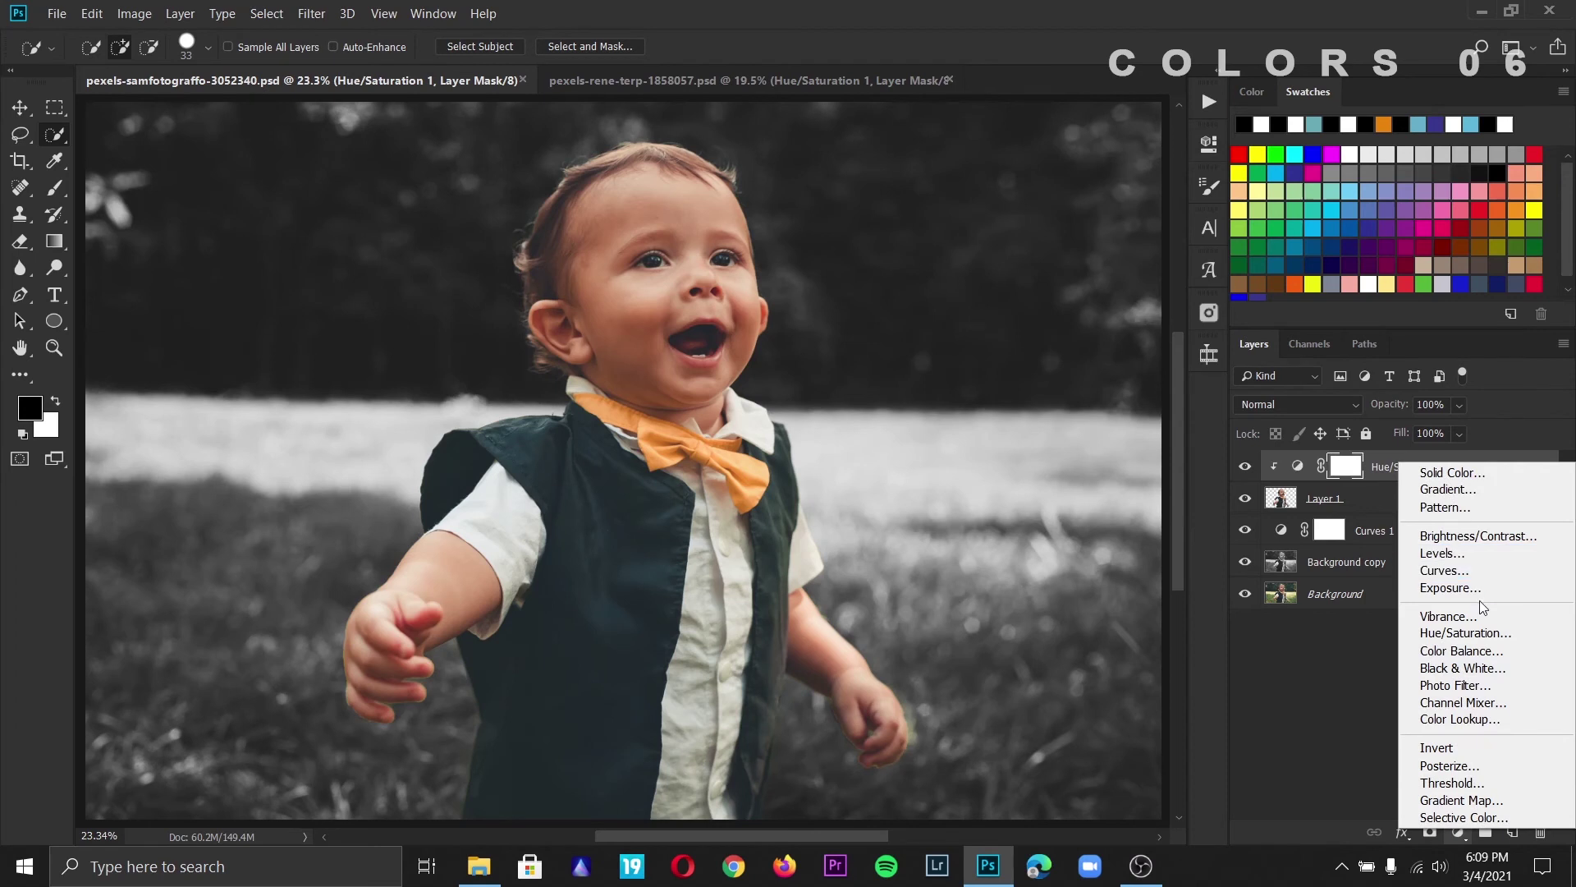
left_click(1524, 573)
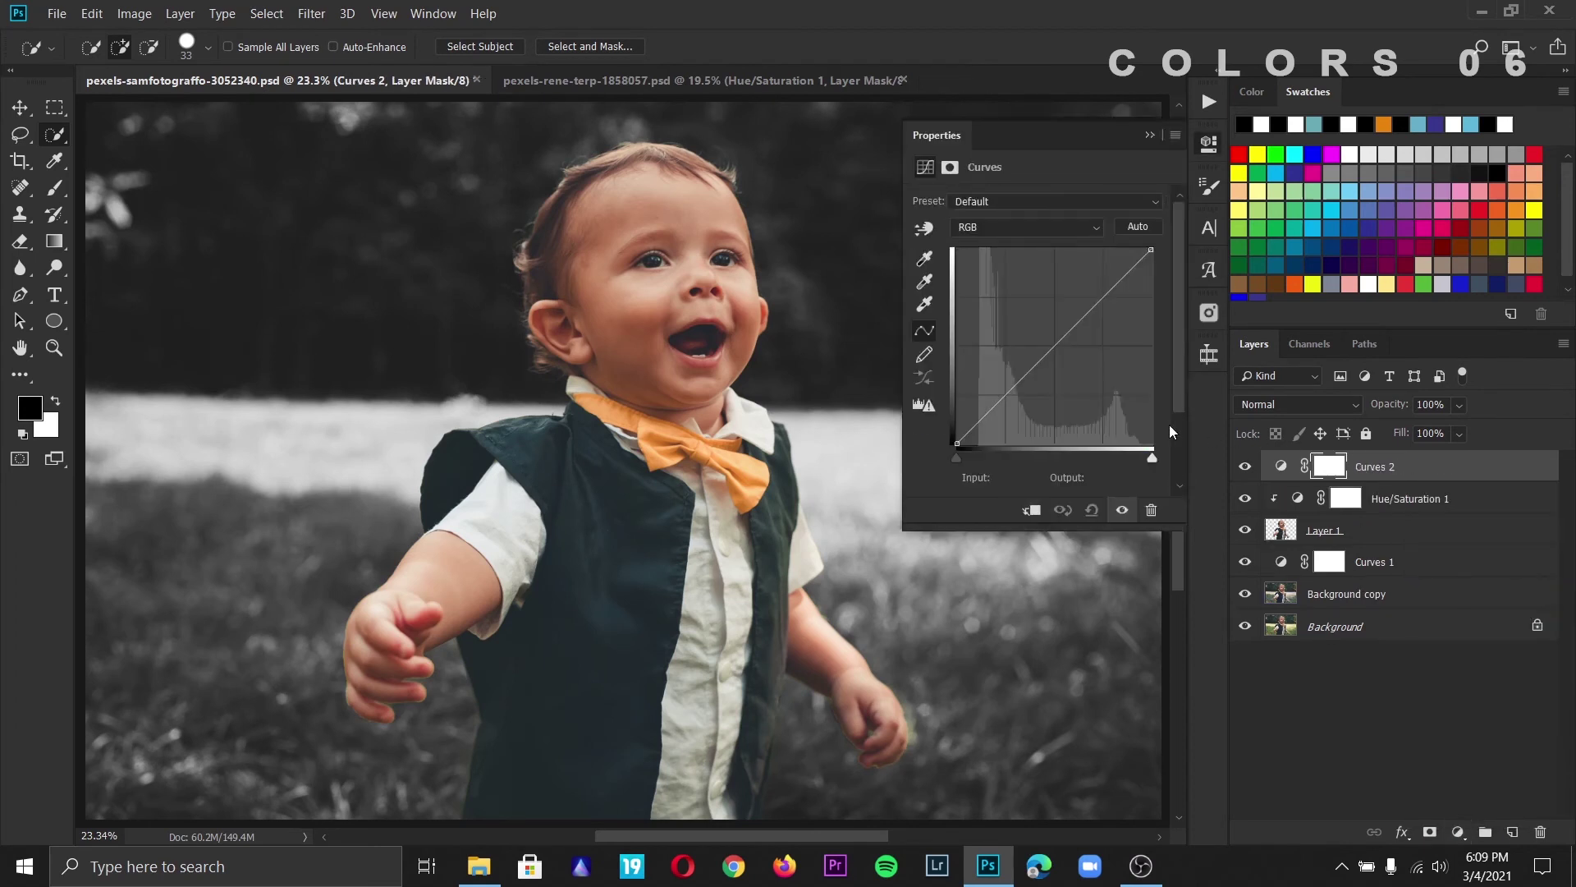
left_click(1015, 234)
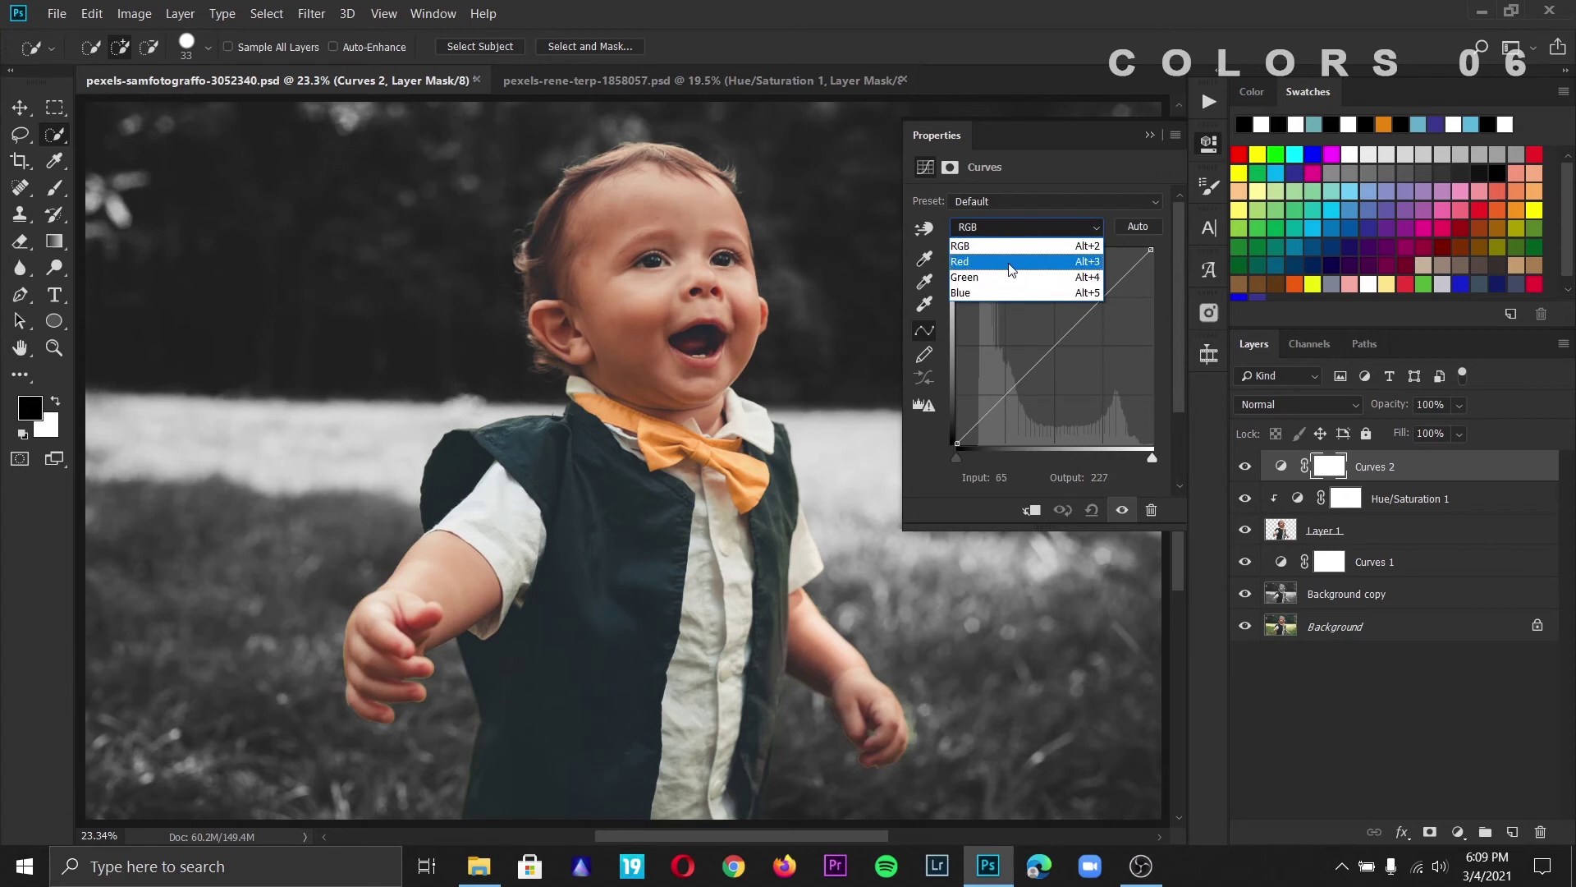
left_click(1010, 263)
left_click_drag(1101, 292, 1112, 295)
left_click(1051, 229)
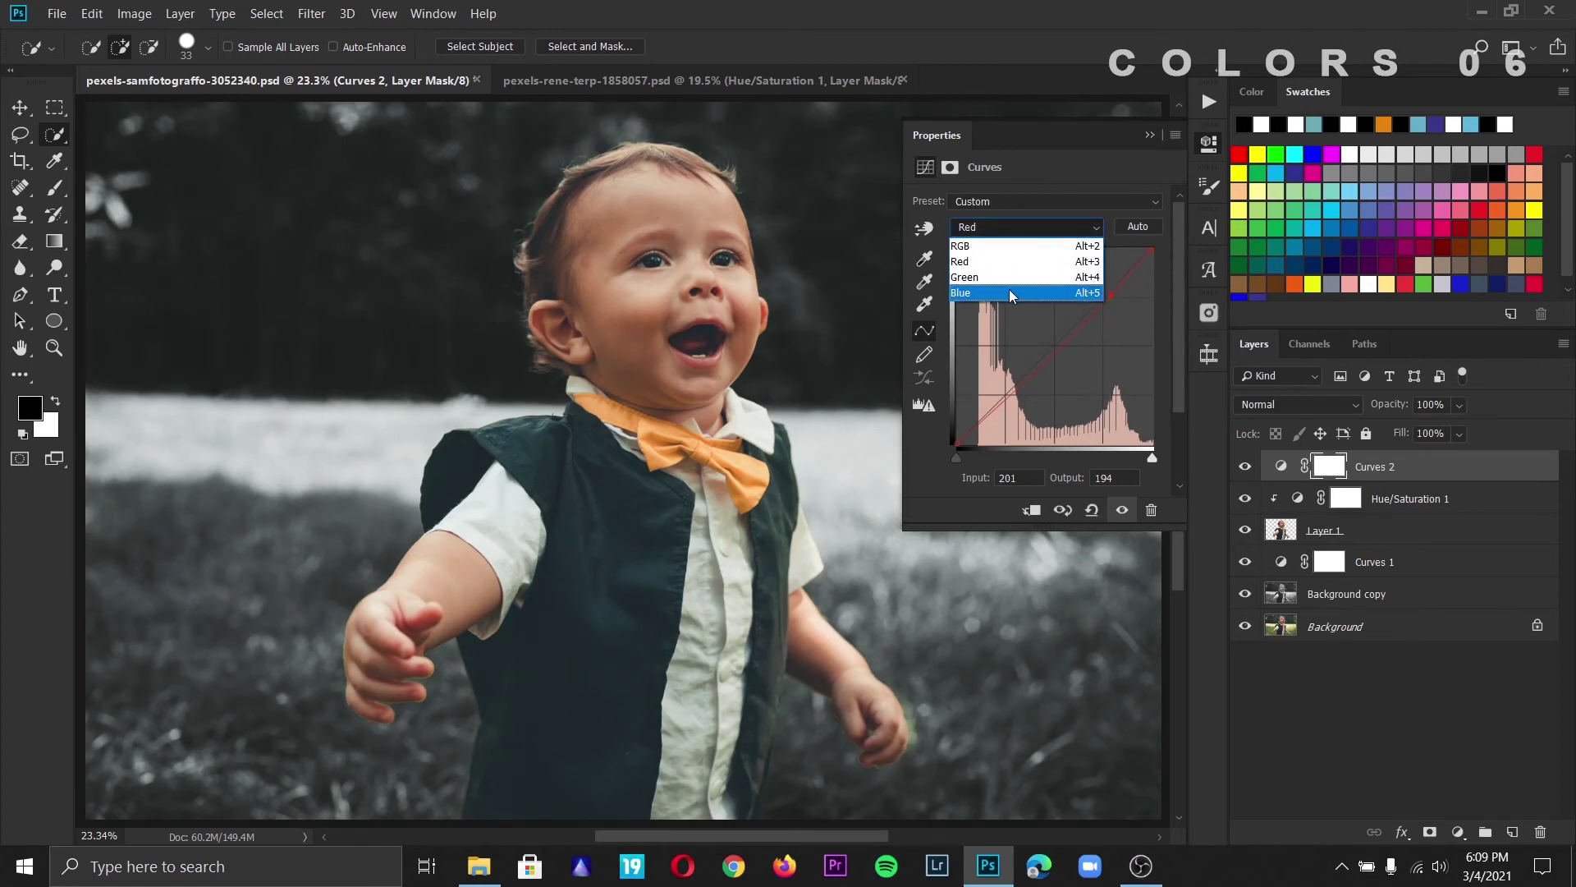
left_click(1010, 293)
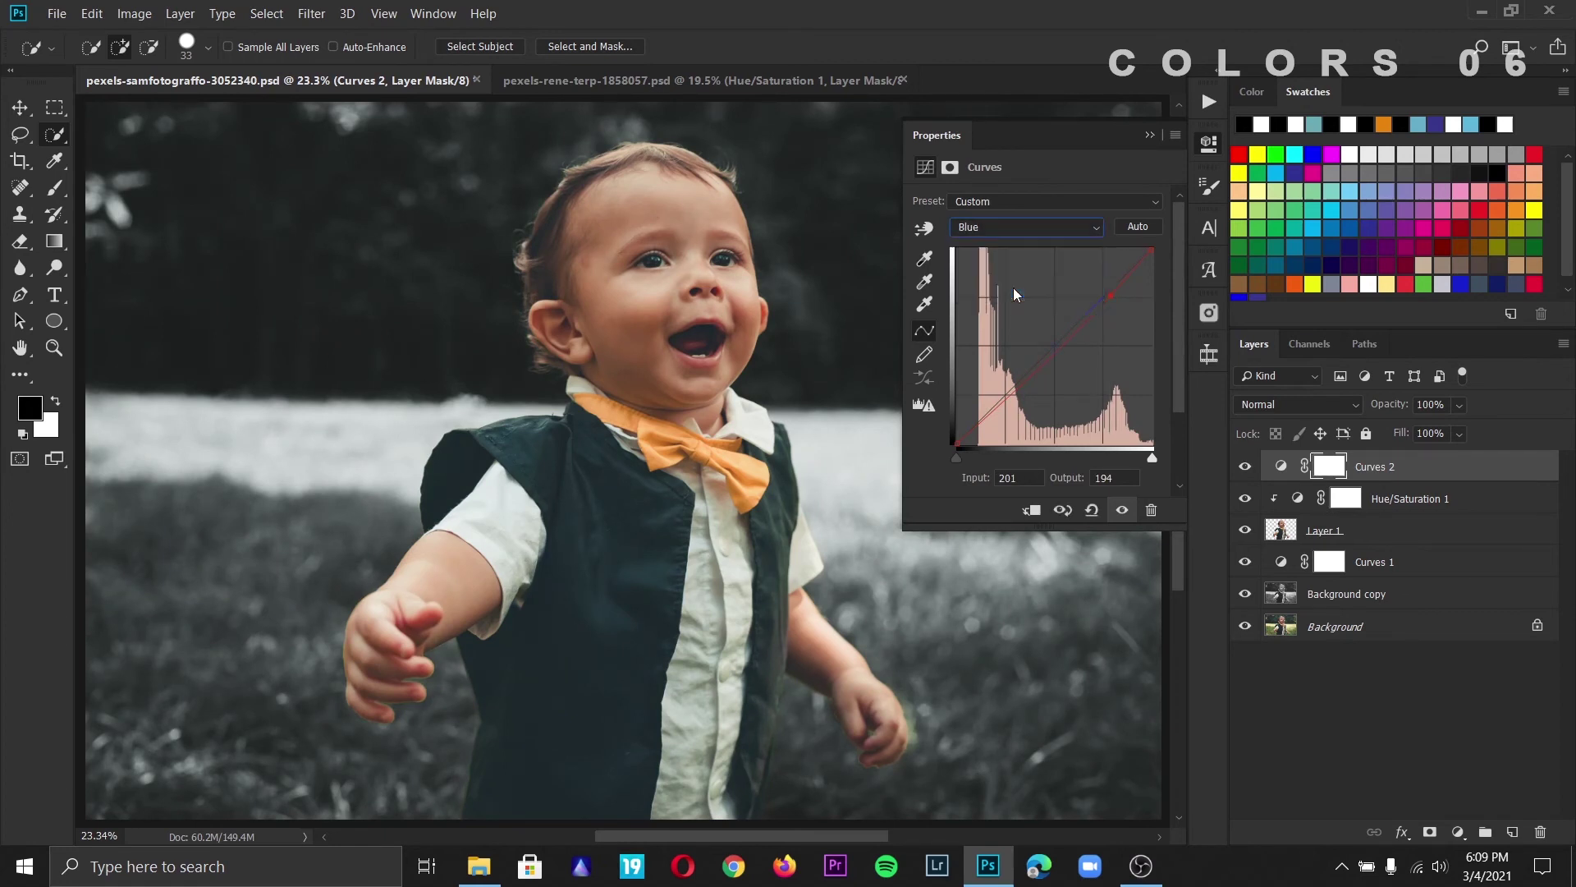
left_click(1004, 393)
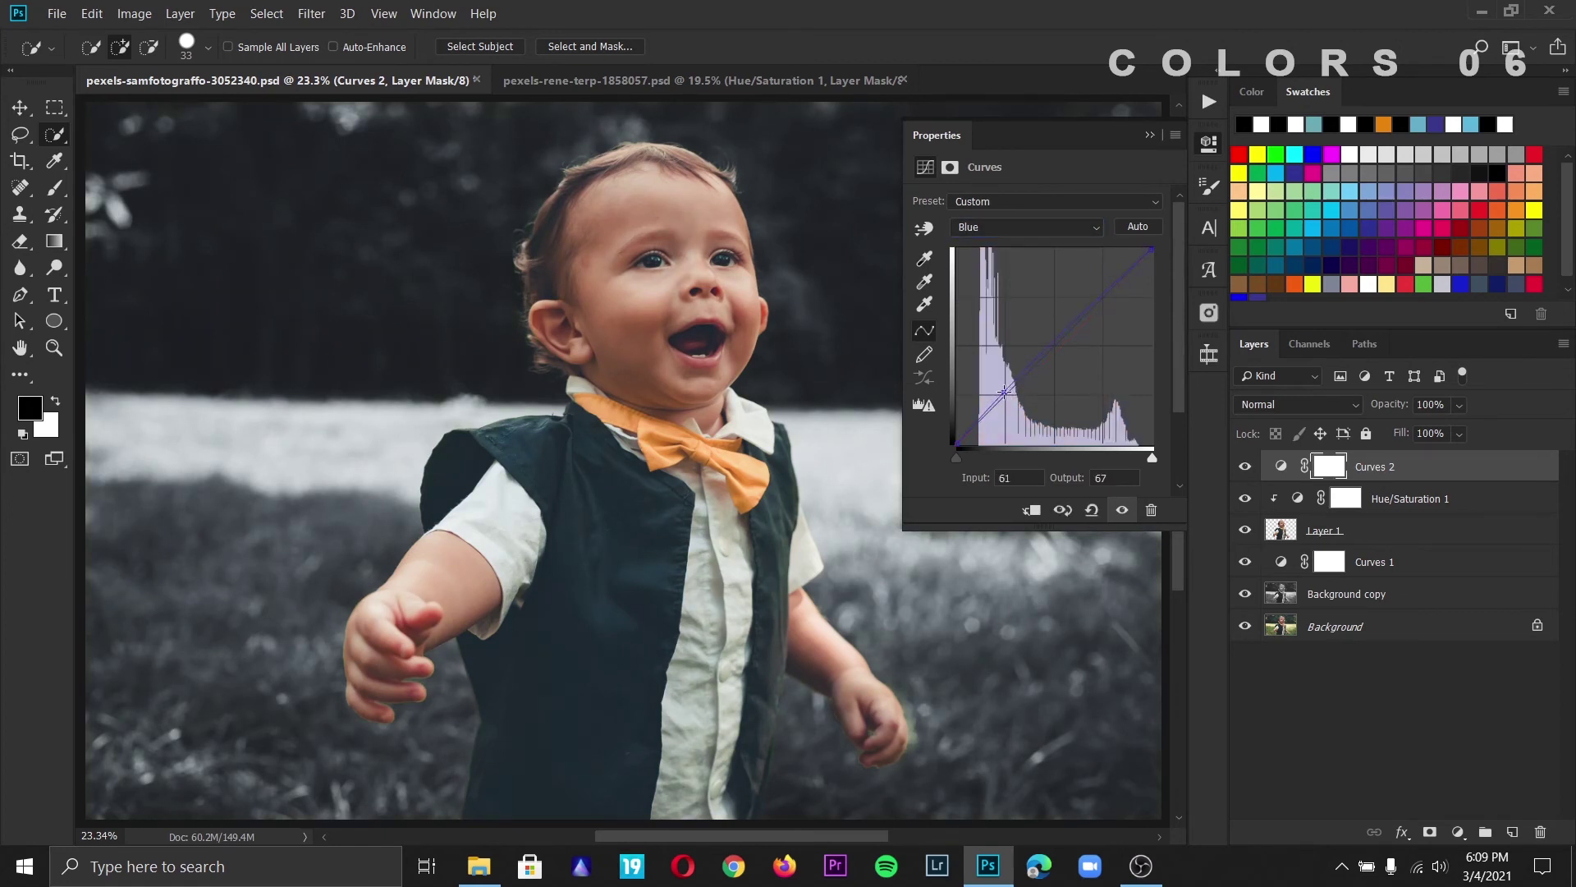
- Give the RGB curve a gentle S-curve with shadow and slightly brightened highlight points
left_click(1022, 233)
left_click(1026, 256)
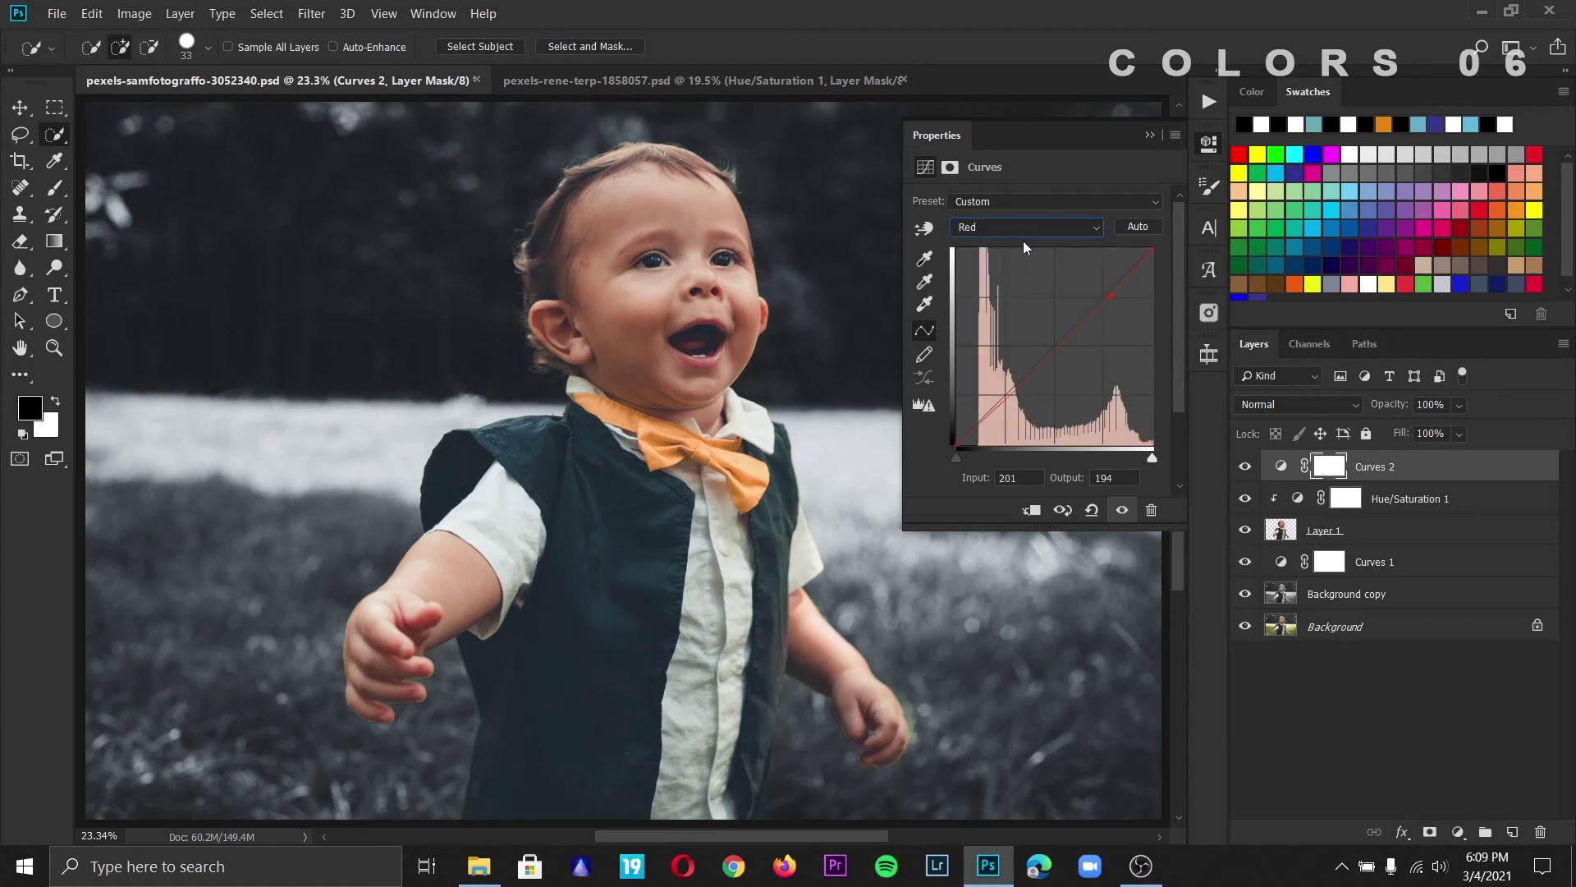
left_click(1023, 228)
left_click(1008, 397)
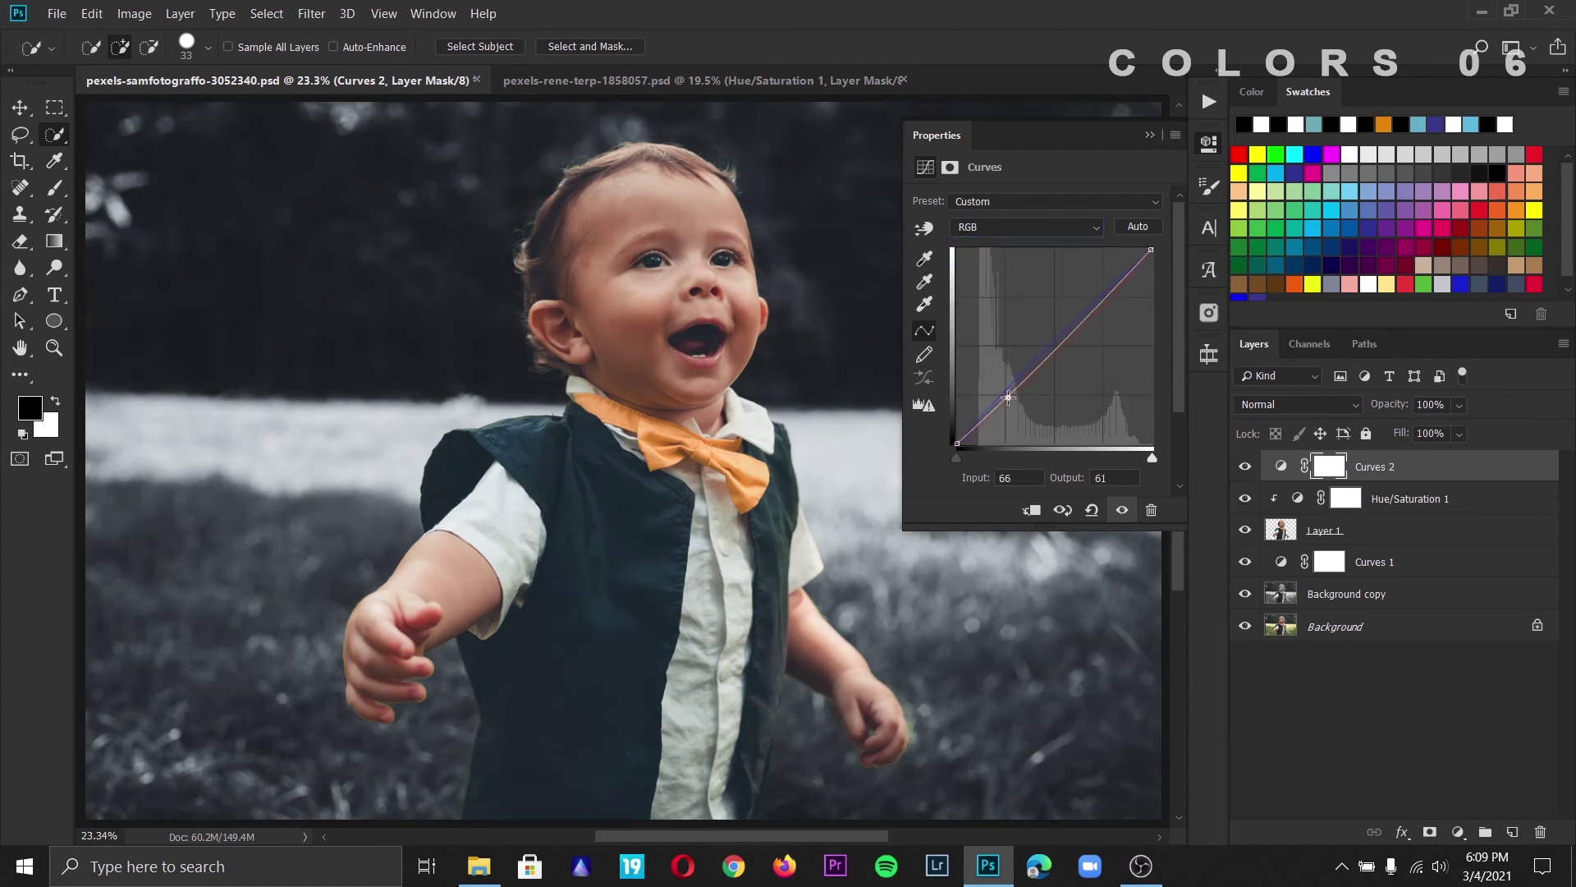
left_click(1106, 296)
left_click_drag(1106, 296, 1105, 292)
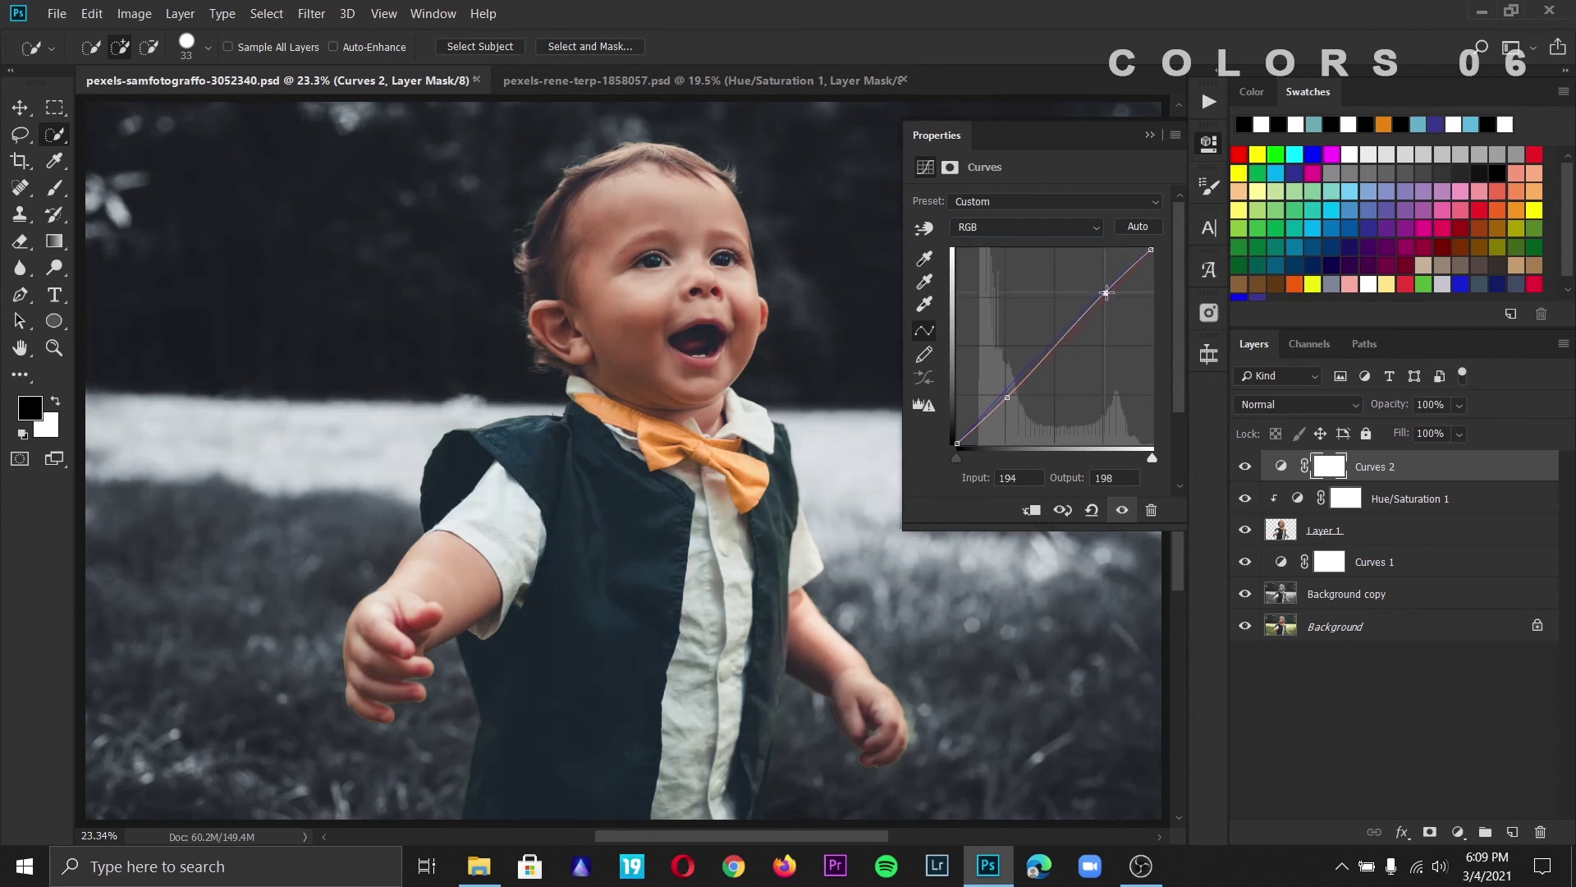
left_click(1147, 138)
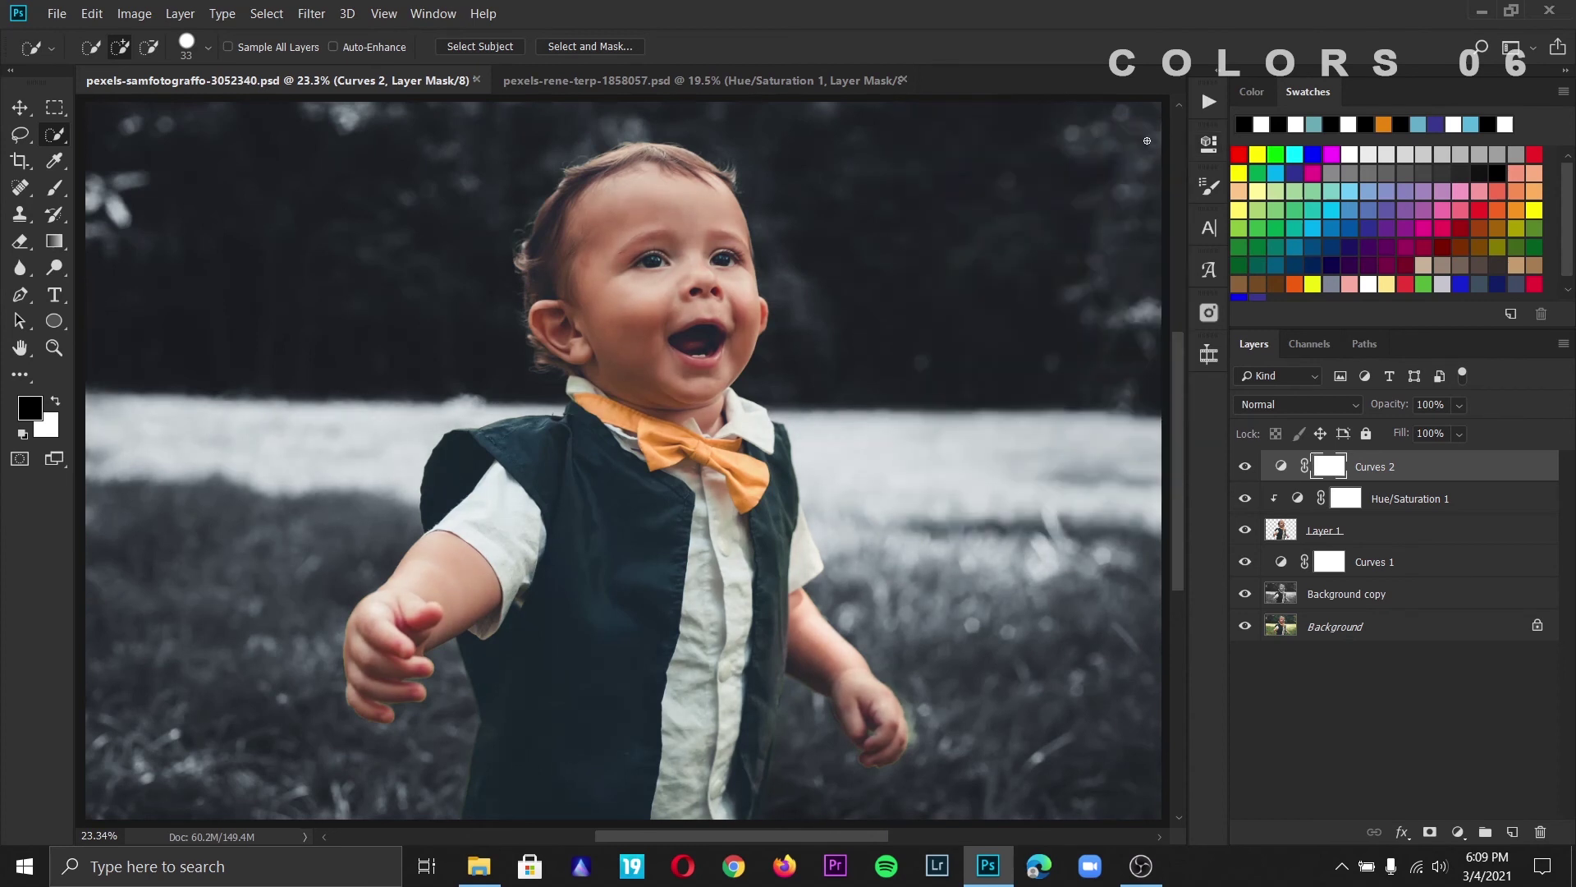
- Alt-toggle the Background visibility to compare the graded photo with its original
left_click(1245, 627, "alt")
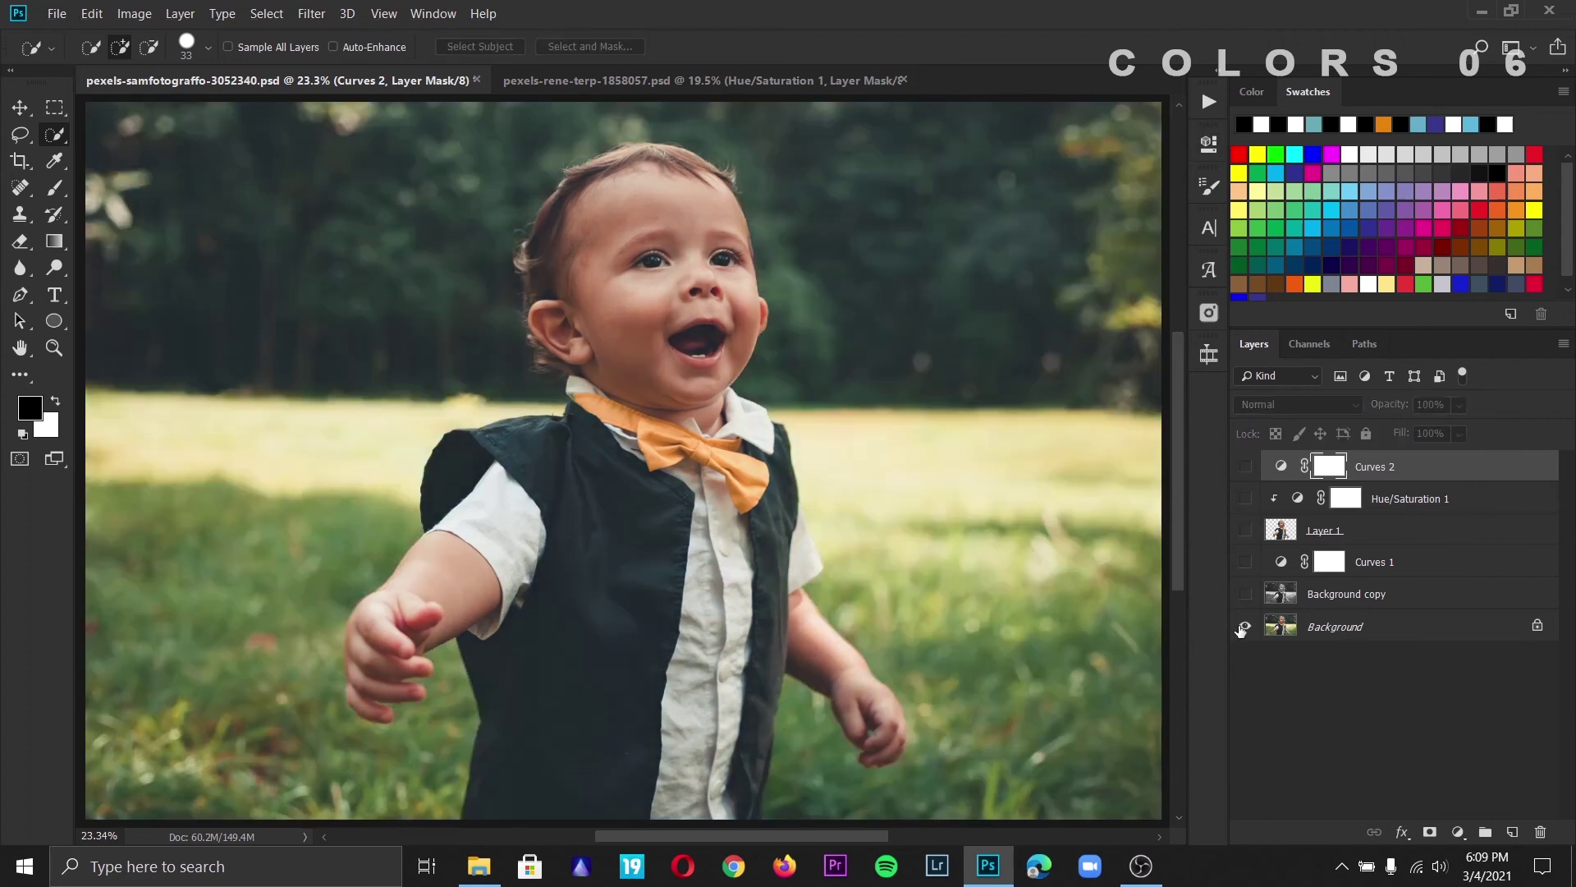
left_click(1245, 626, "alt")
left_click(1245, 626, "alt")
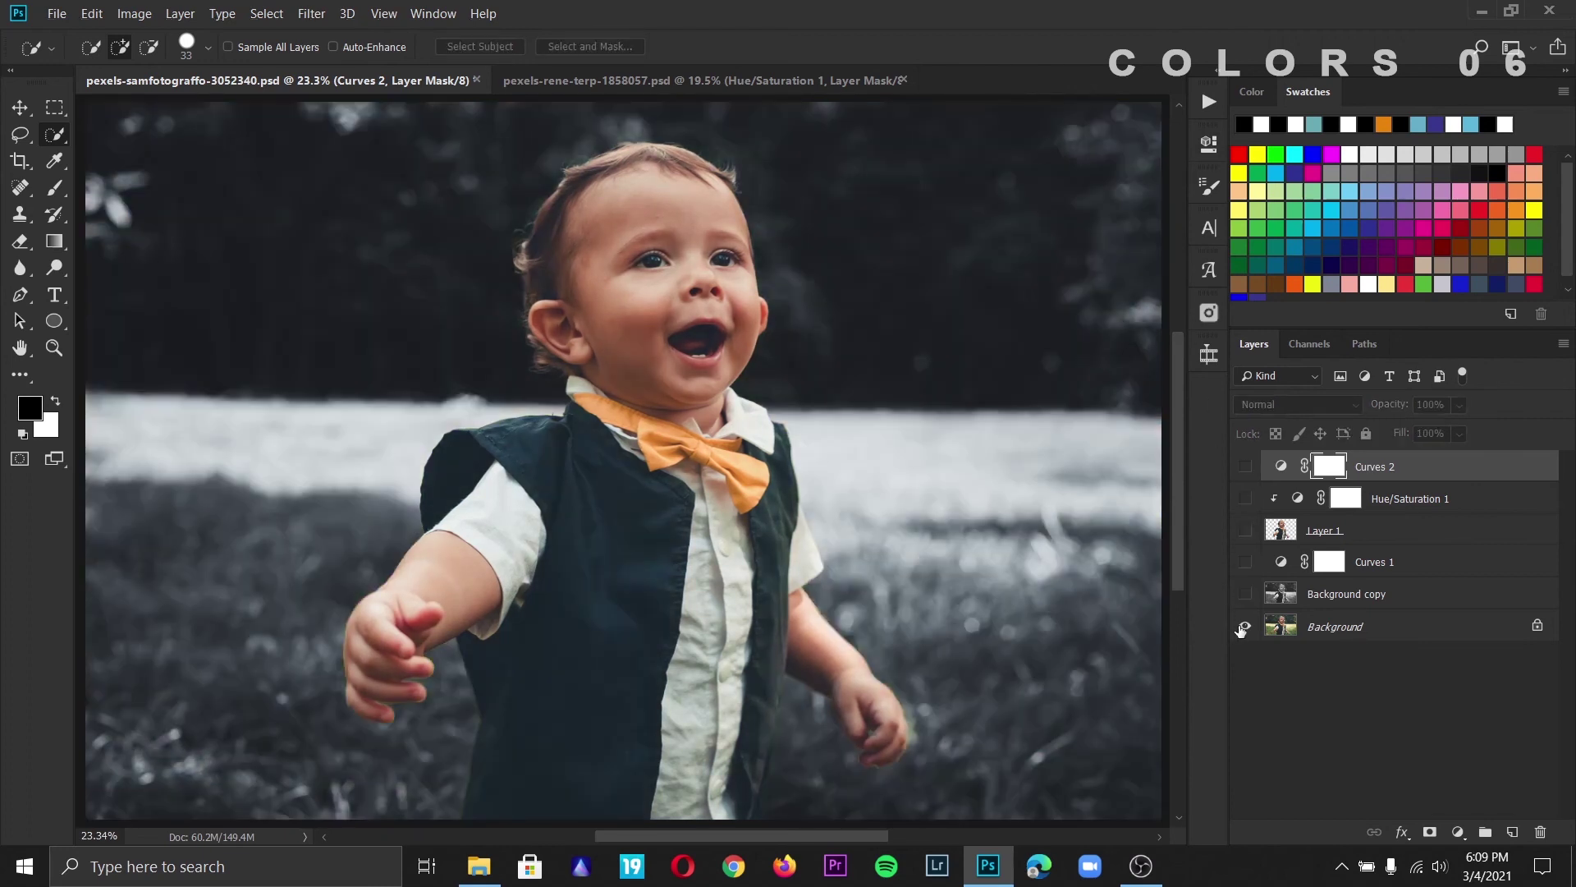
left_click(1244, 627, "alt")
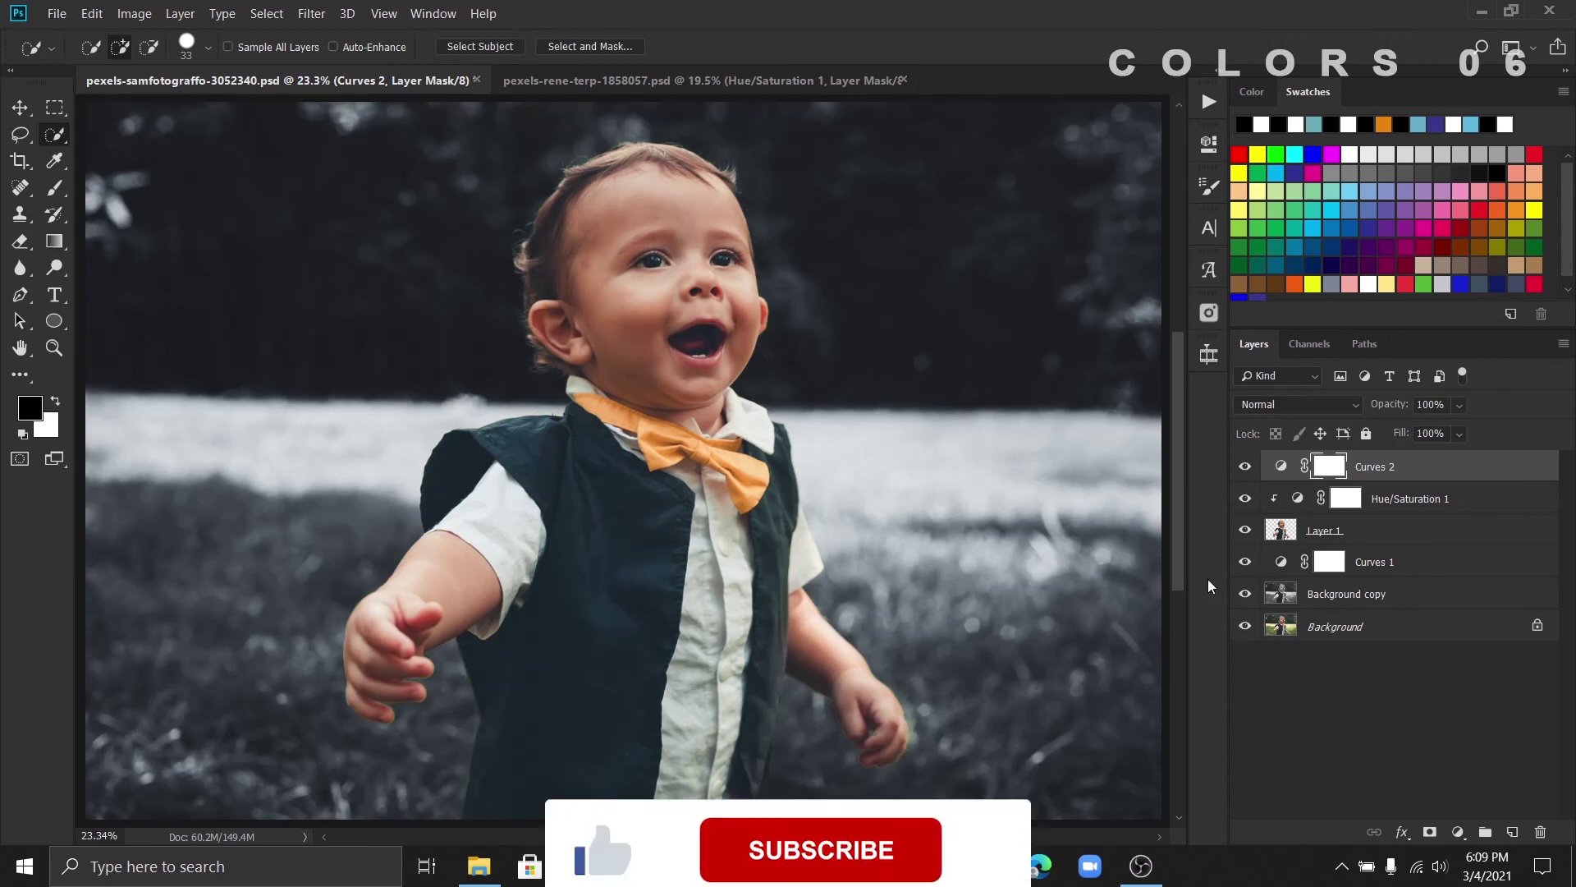
- Compare pexels-rene-terp-1858057.psd's original and graded versions the same way
left_click(798, 78)
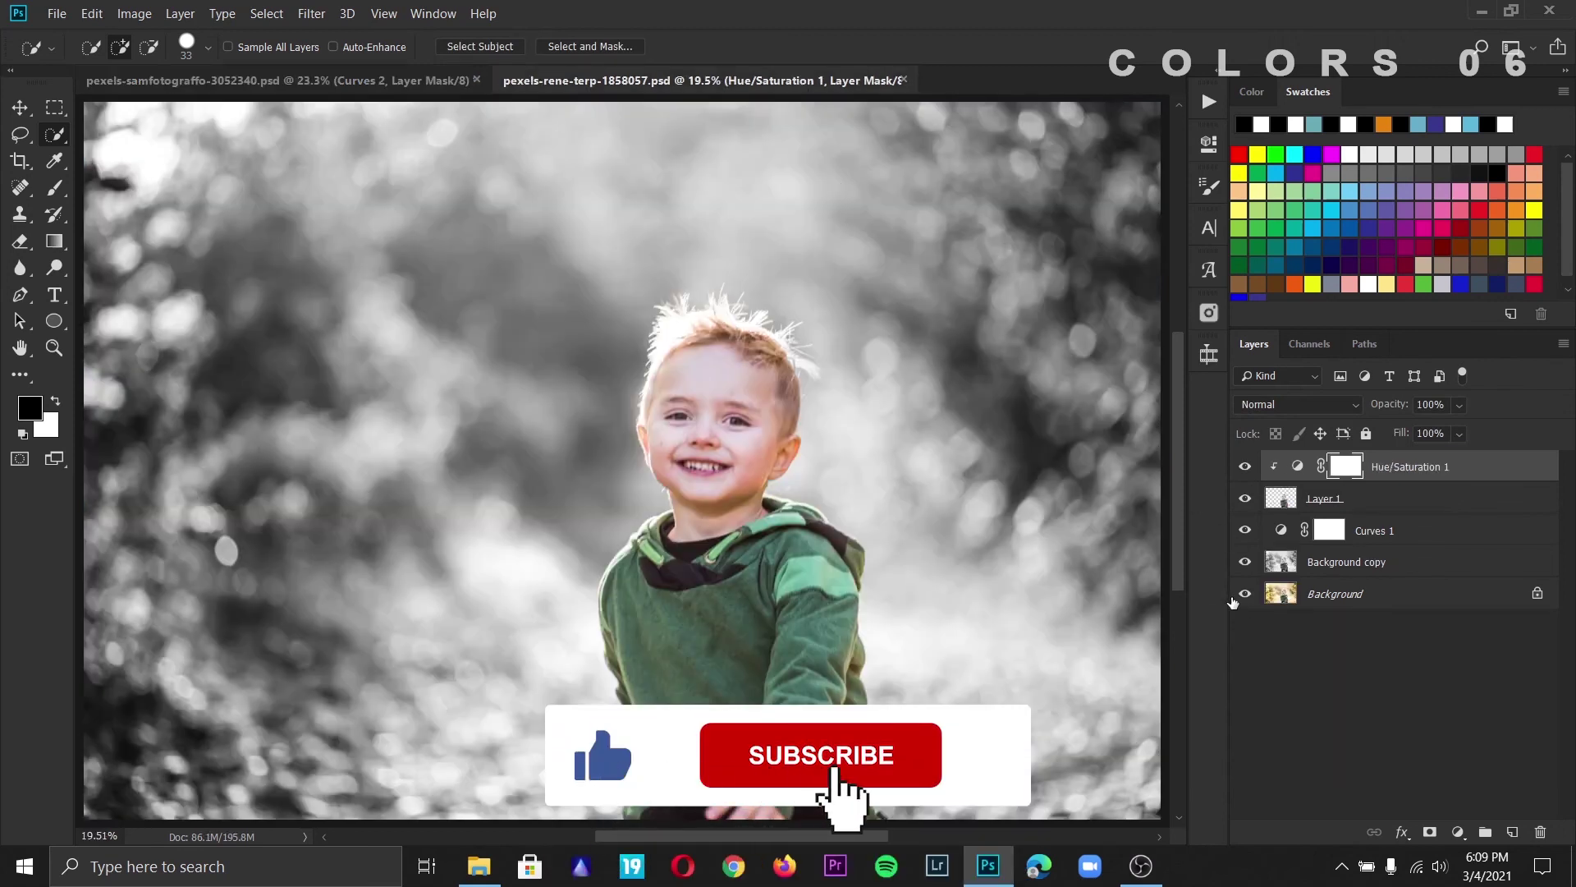
left_click(1245, 594, "alt")
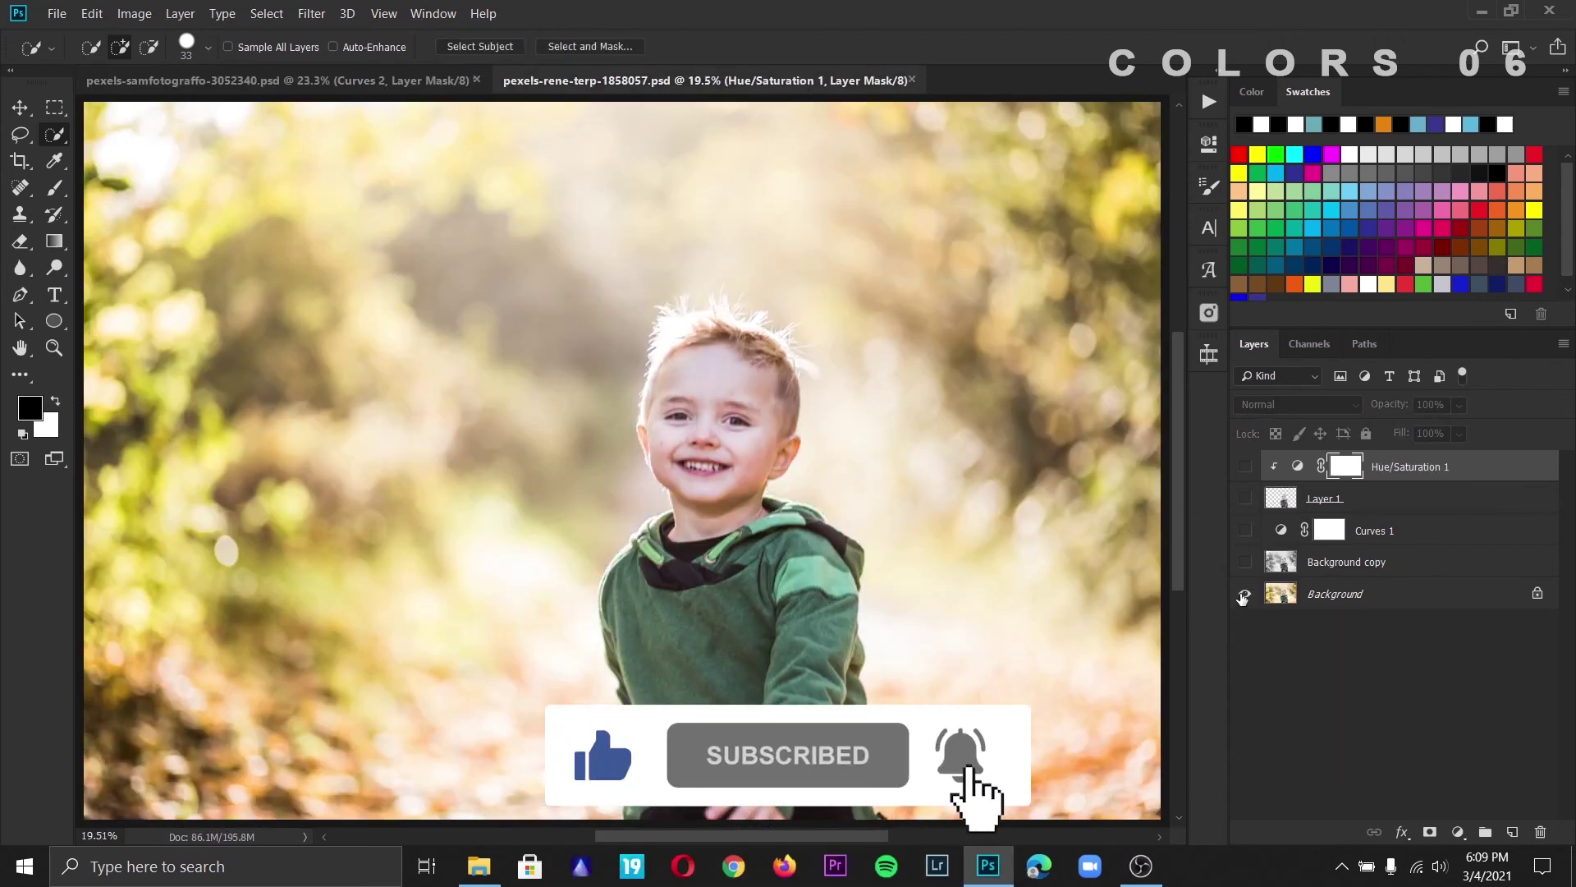
left_click(1244, 594, "alt")
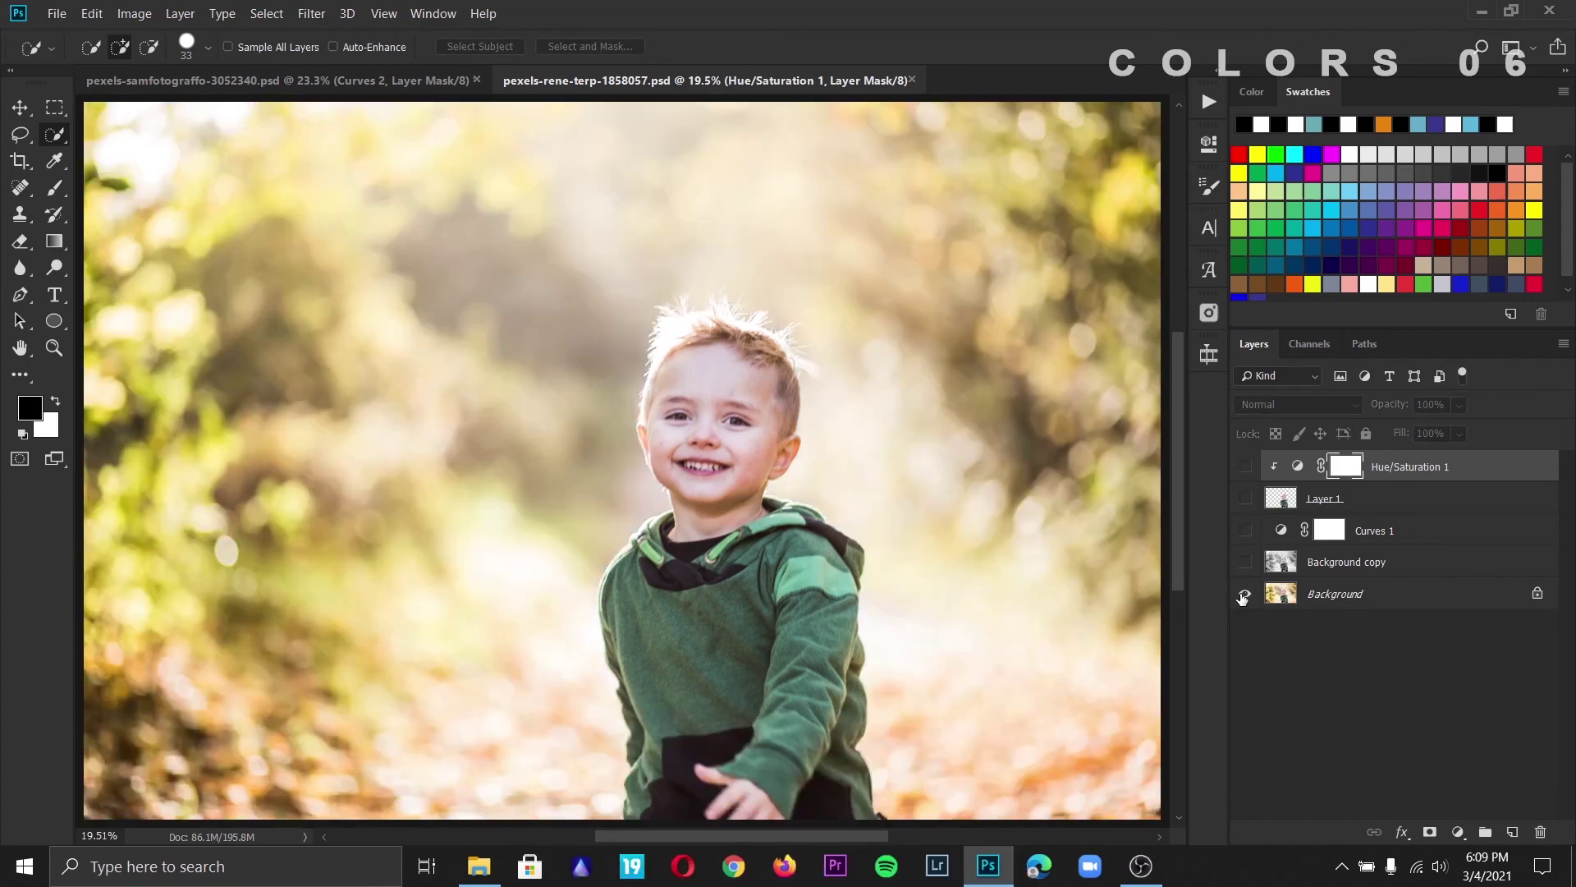
left_click(1244, 594, "alt")
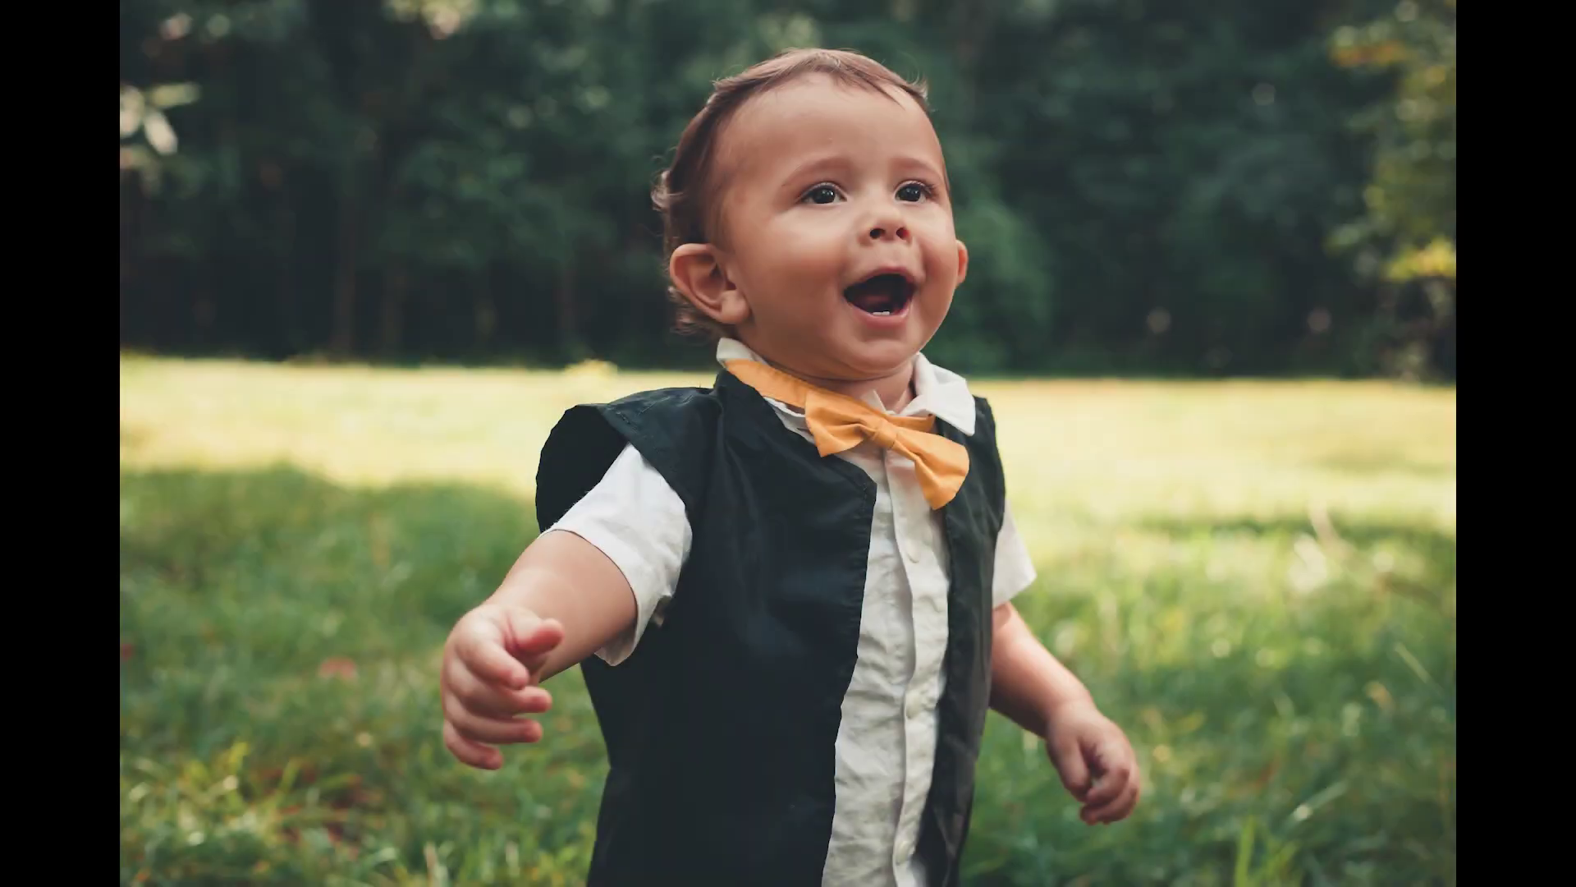